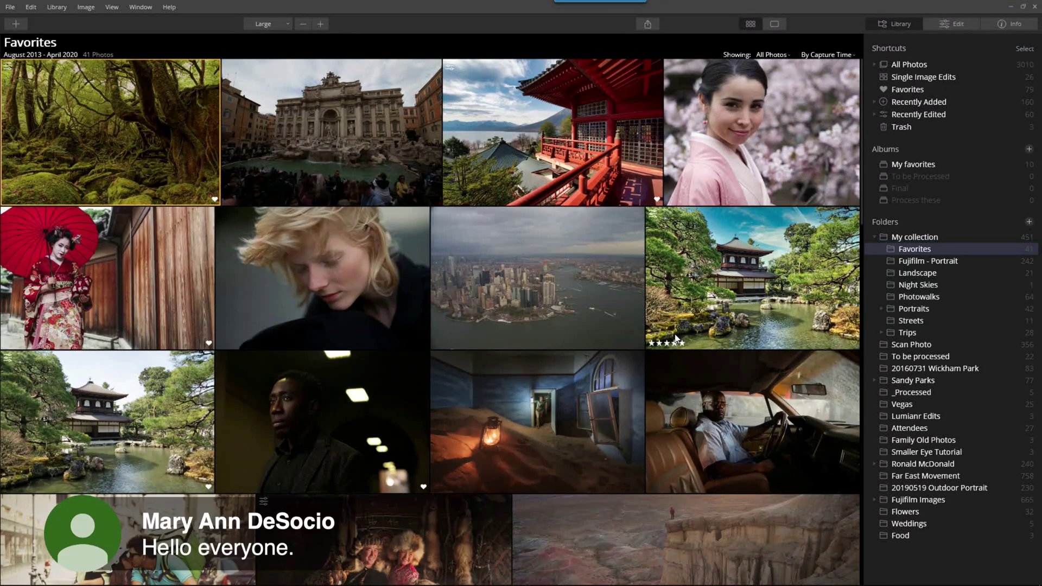
Scroll down through the Favorites photo grid in Luminar's library
{"action": "scroll", "coordinate": [675, 338], "scroll_direction": "down", "scroll_amount": 2}
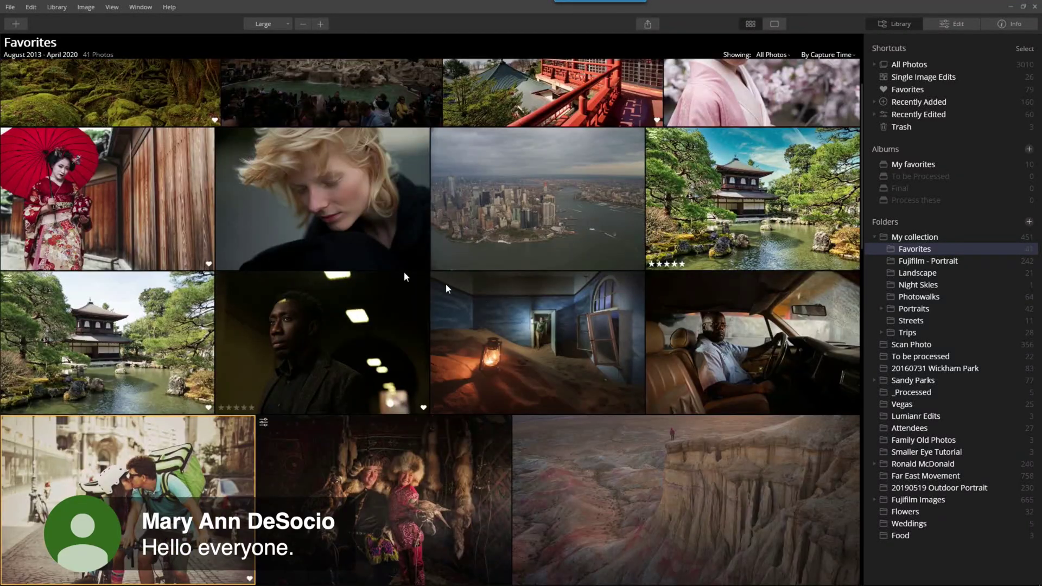
Confirm in File > Install Plugins that Adobe Lightroom Classic CC shows Installed, then close the installer
{"action": "left_click", "coordinate": [11, 7]}
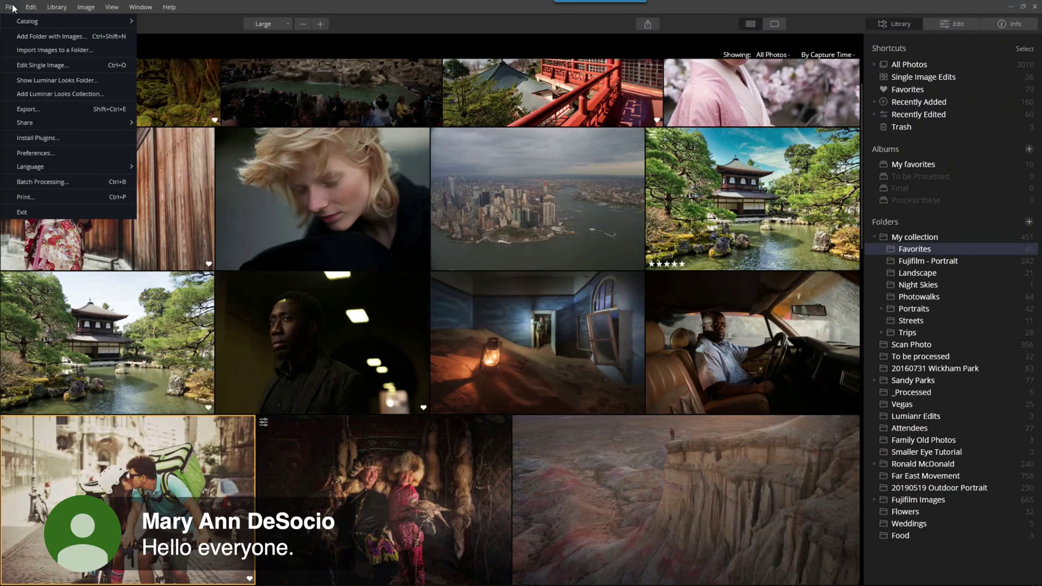
{"action": "left_click", "coordinate": [13, 8]}
{"action": "left_click", "coordinate": [56, 139]}
{"action": "left_click", "coordinate": [589, 226]}
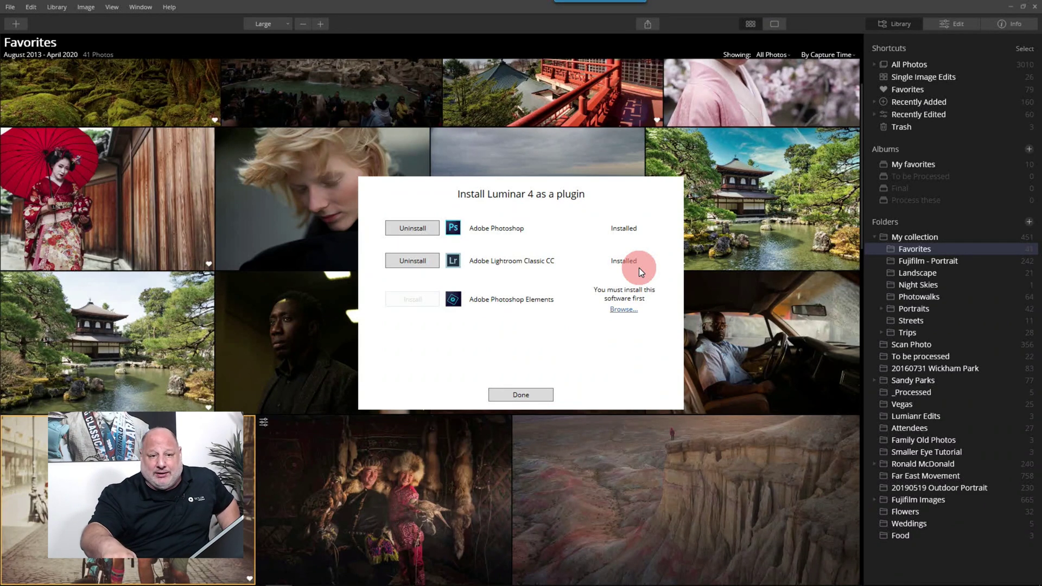
{"action": "left_click", "coordinate": [505, 396]}
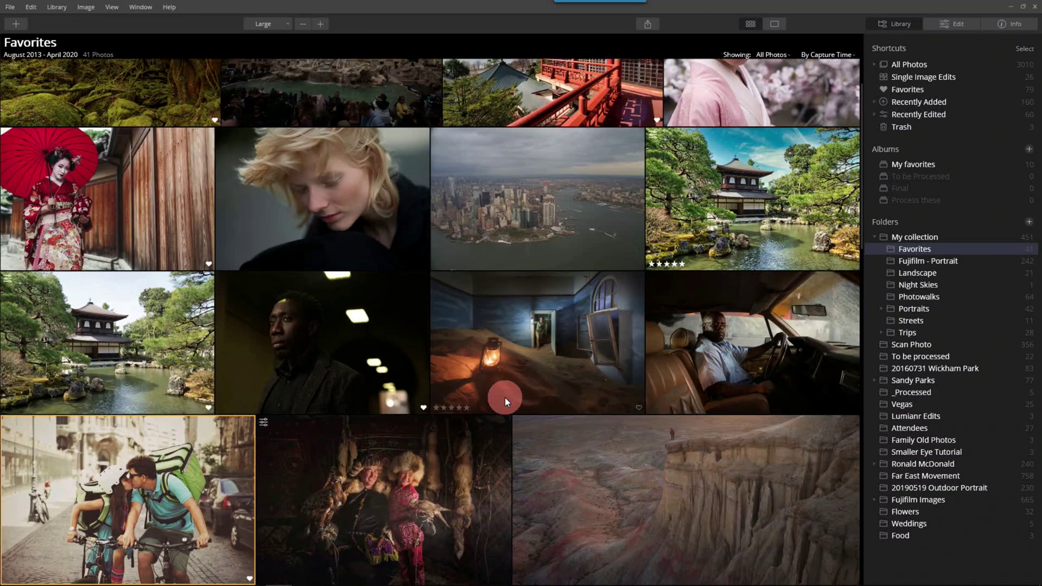
Close Luminar and check the temple photo's Edit In options in Lightroom's Library
{"action": "left_click", "coordinate": [1037, 6]}
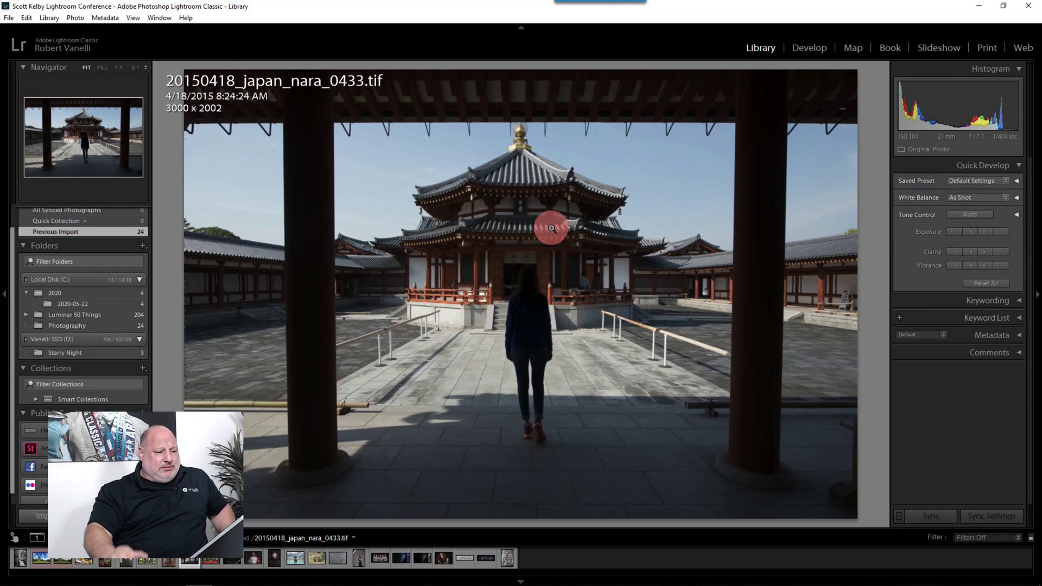
{"action": "right_click", "coordinate": [441, 217]}
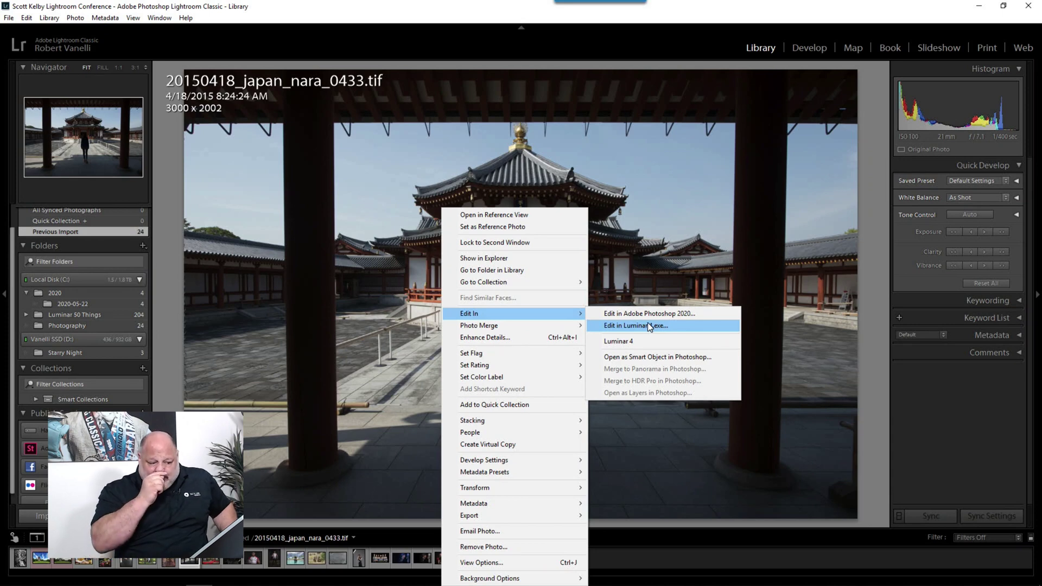
{"action": "left_click", "coordinate": [686, 15]}
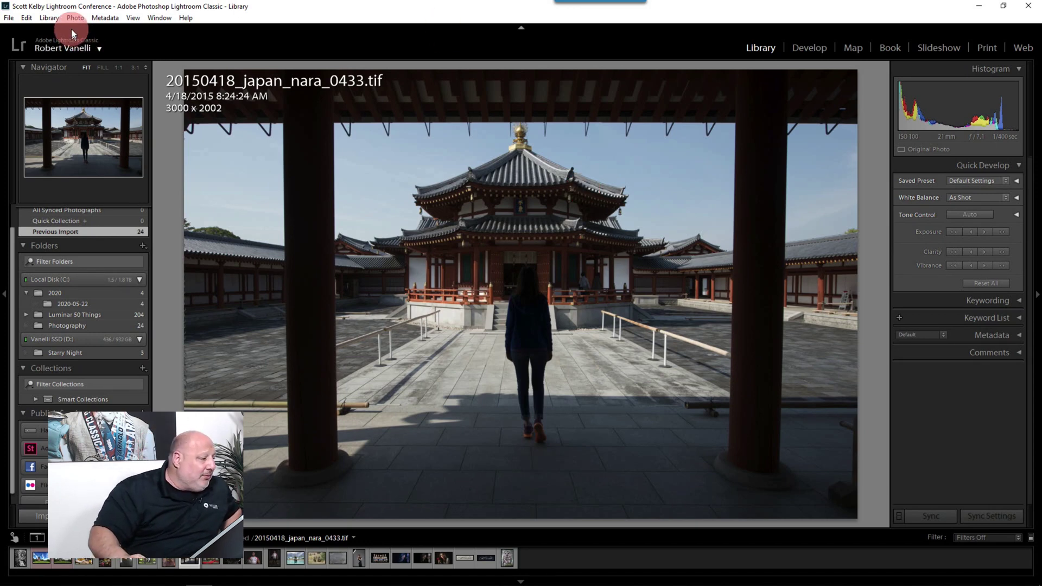
Open Lightroom's Preferences from the Edit menu
{"action": "left_click", "coordinate": [26, 18]}
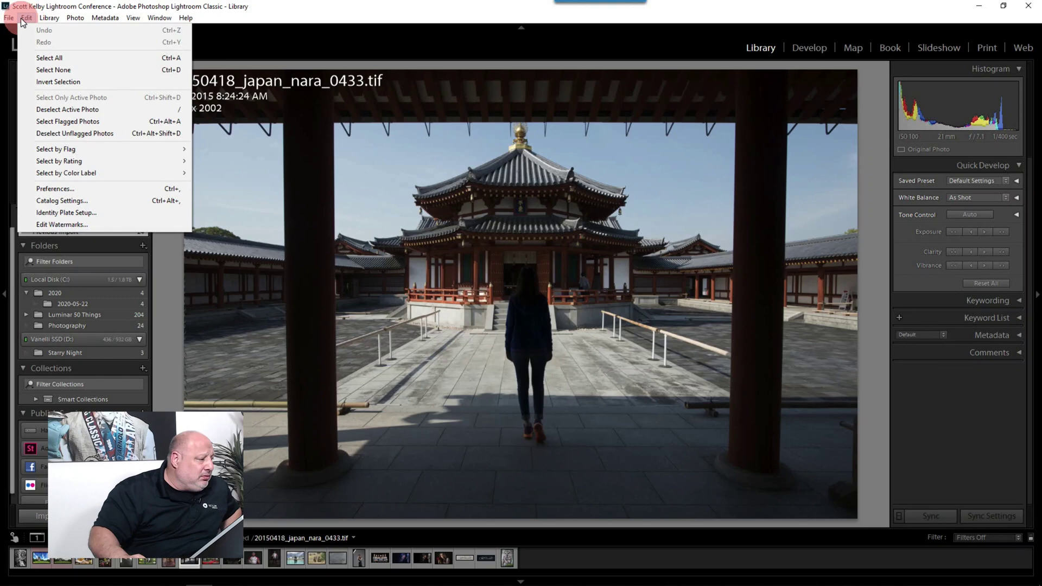
{"action": "left_click", "coordinate": [94, 190]}
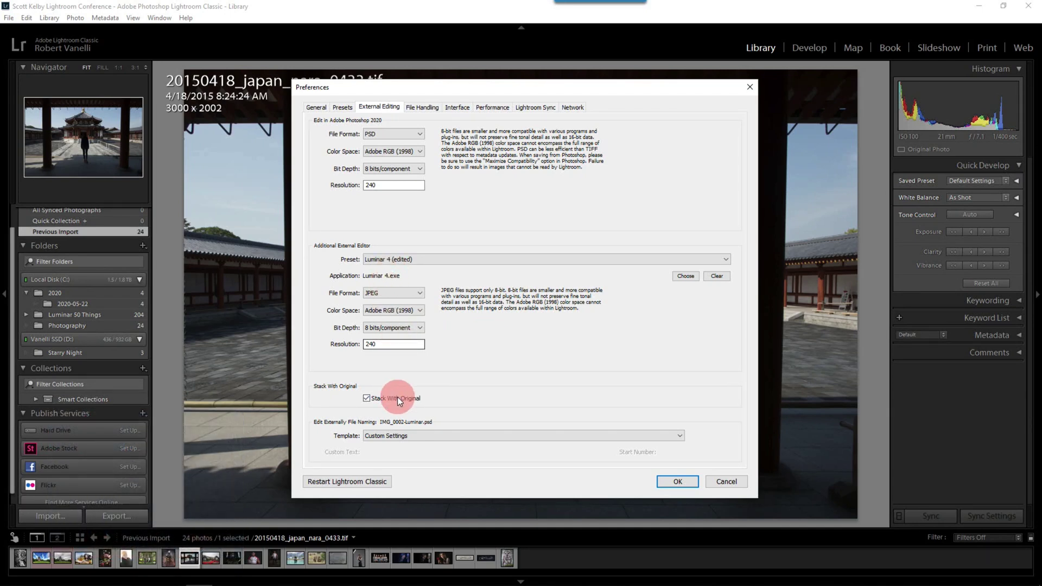
{"action": "left_click", "coordinate": [405, 438]}
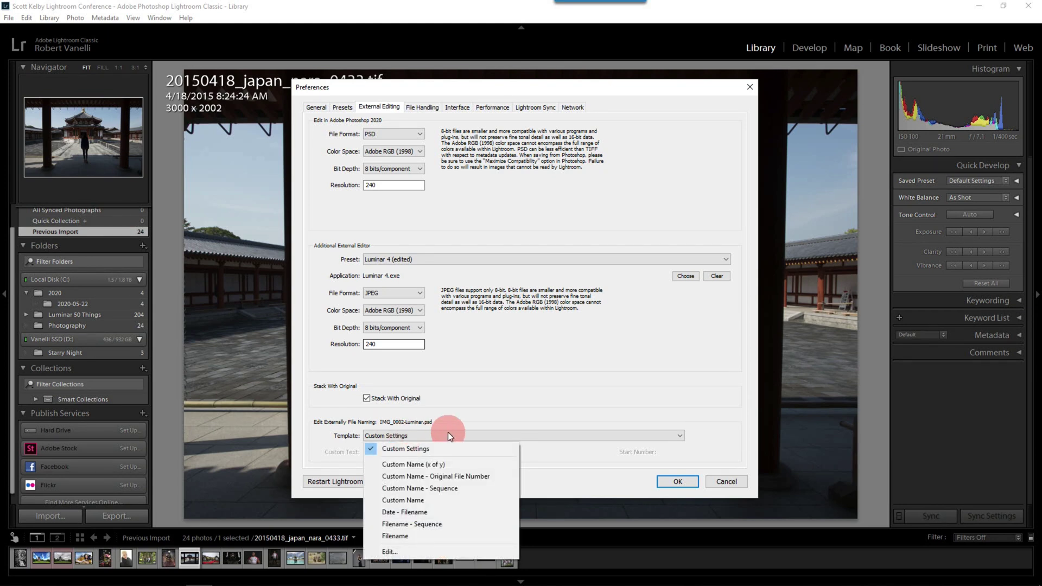
{"action": "left_click", "coordinate": [394, 553]}
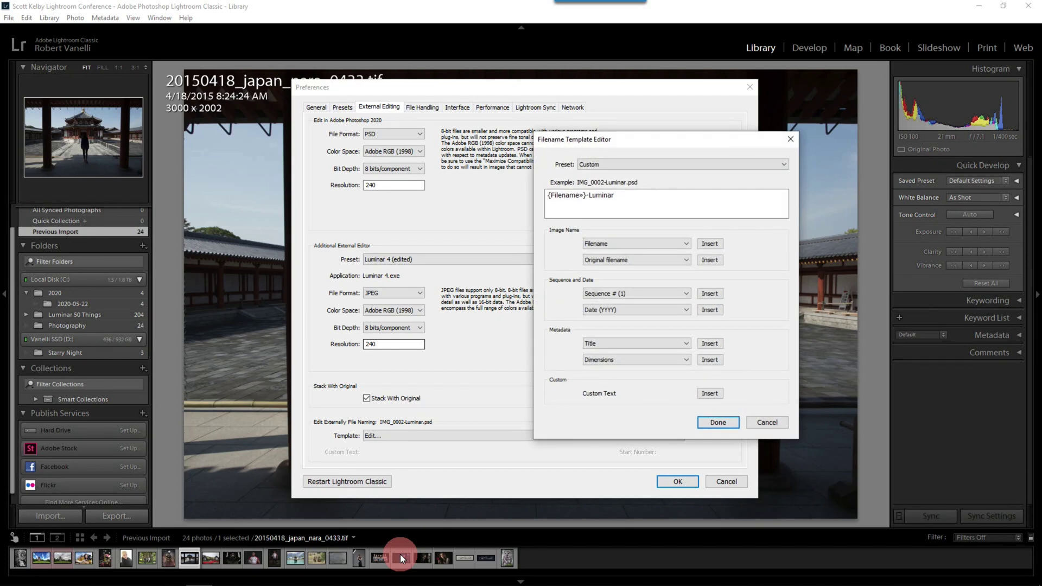
{"action": "left_click", "coordinate": [602, 207]}
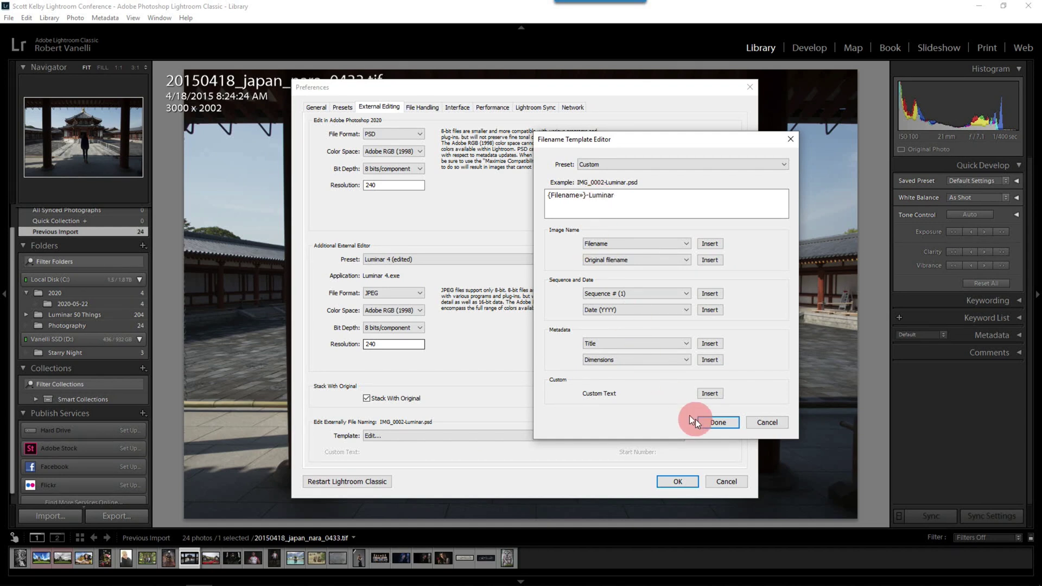
{"action": "left_click", "coordinate": [767, 418]}
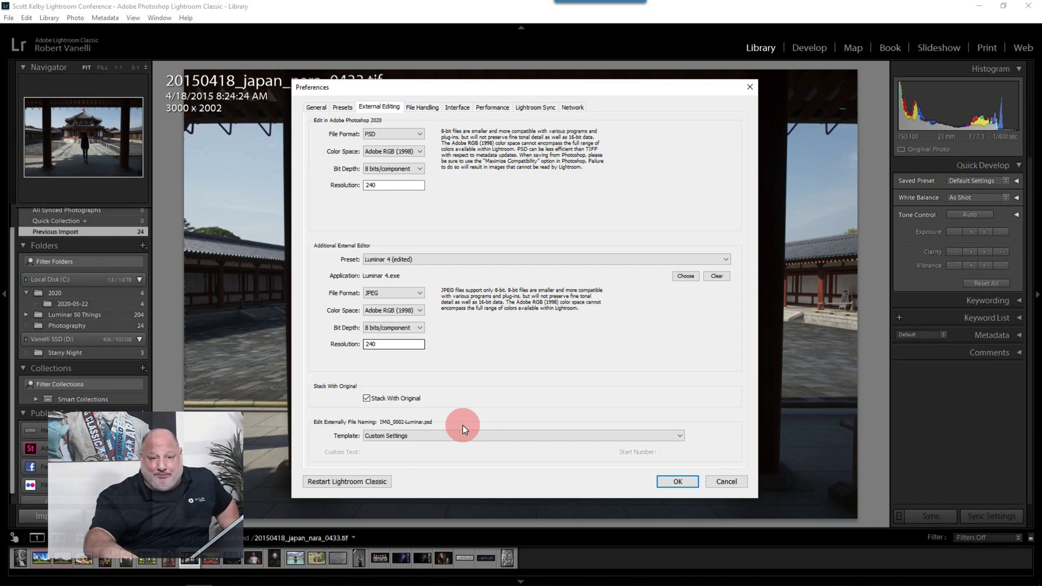
Close Preferences and apply Auto tone to the temple photo in Develop
{"action": "left_click", "coordinate": [677, 482]}
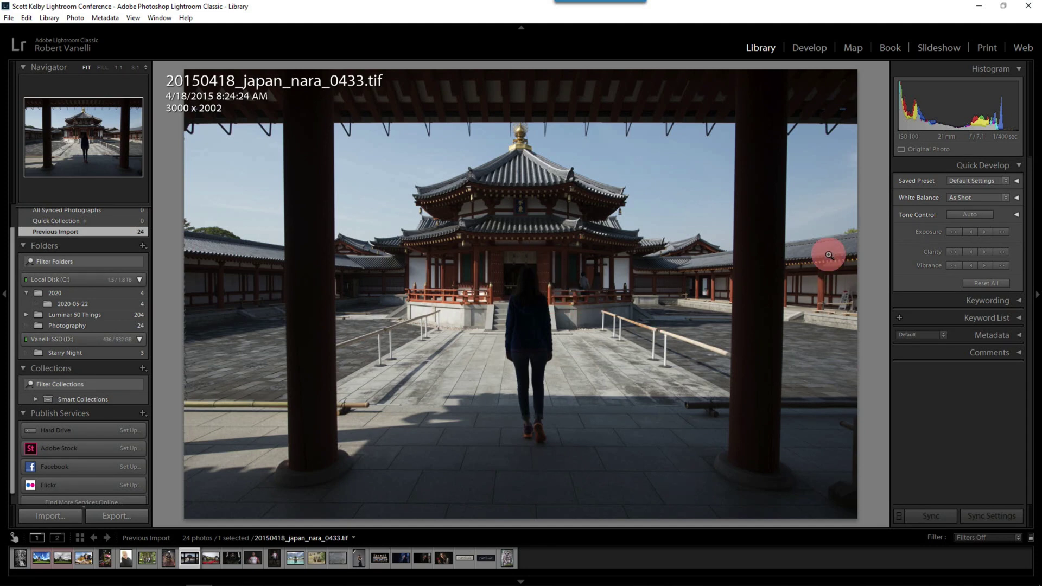
{"action": "left_click", "coordinate": [809, 54]}
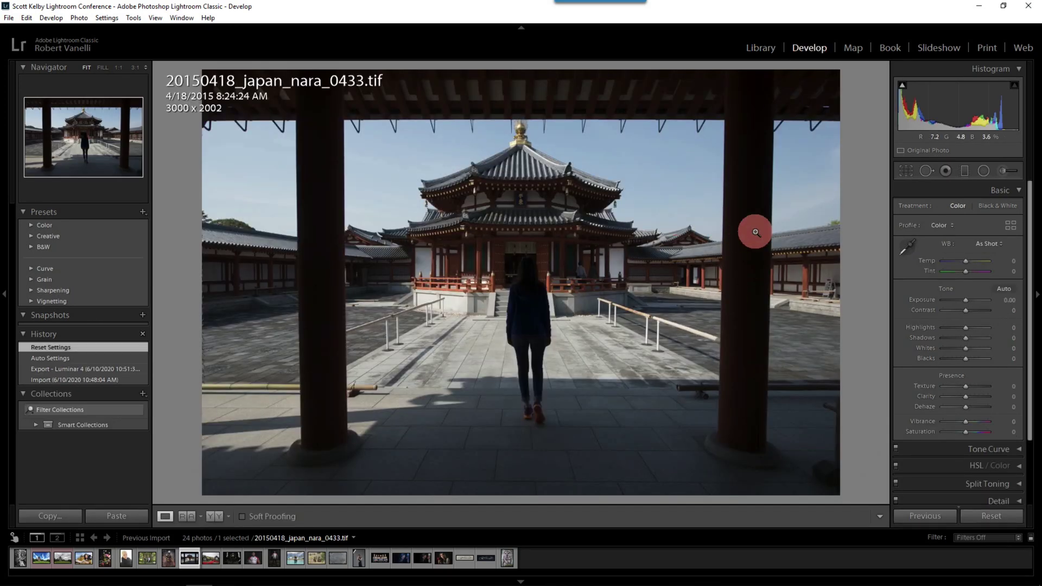
{"action": "left_click", "coordinate": [1005, 290]}
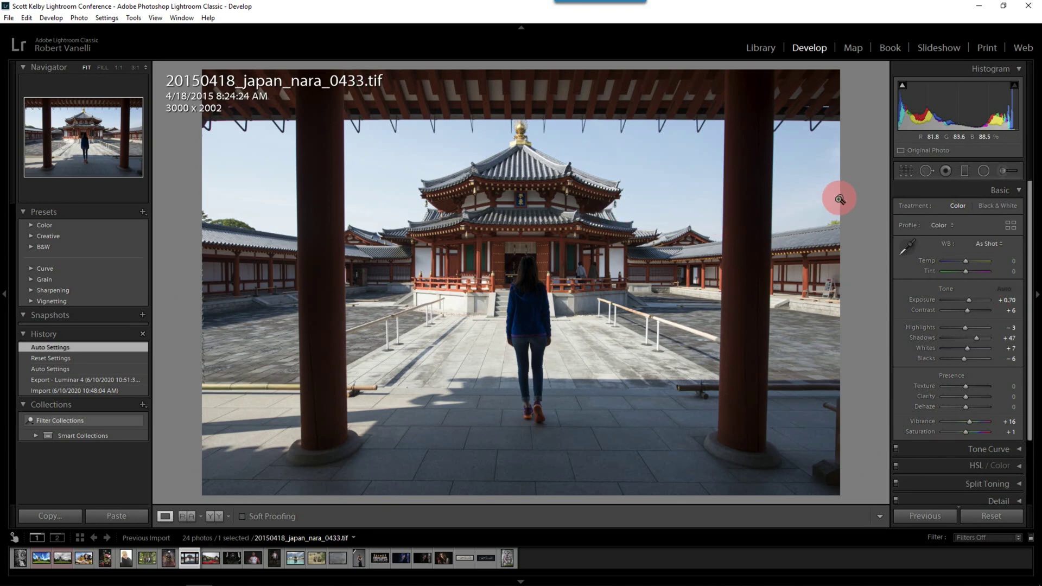
Zoom in, compare before and after, and raise Shadows to +100
{"action": "key", "text": "z"}
{"action": "key", "text": "z"}
{"action": "key", "text": "backslash"}
{"action": "key", "text": "backslash"}
{"action": "key", "text": "backslash"}
{"action": "key", "text": "backslash"}
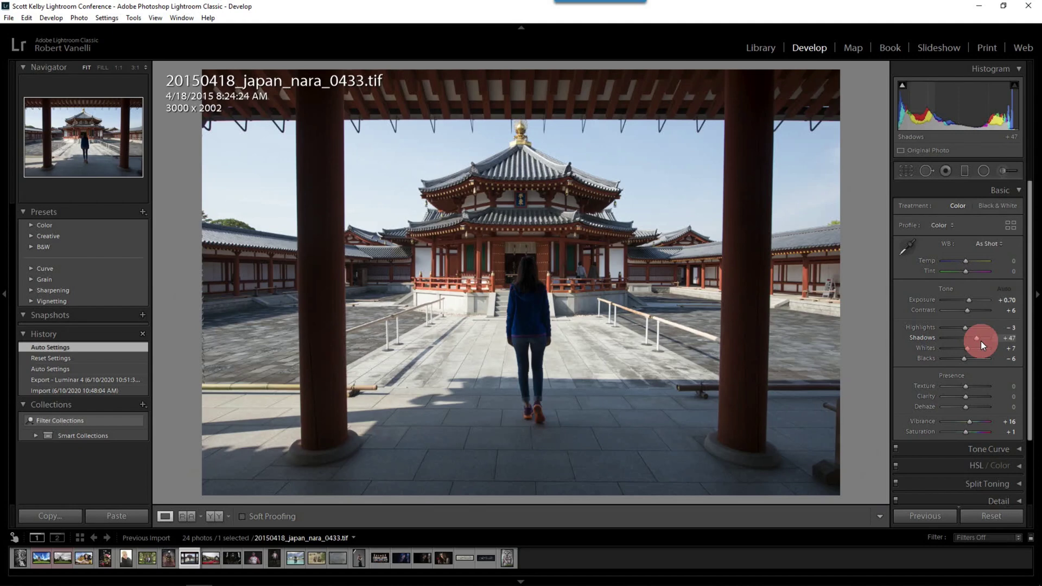
{"action": "left_click_drag", "start_coordinate": [980, 341], "coordinate": [1004, 340]}
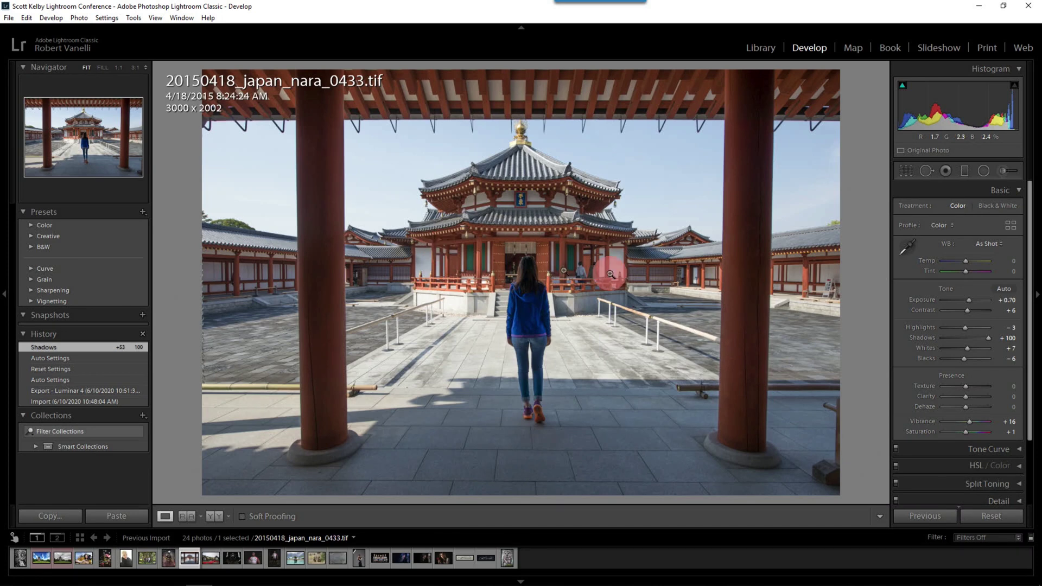
Reset all Lightroom settings on the temple photo
{"action": "right_click", "coordinate": [610, 229]}
{"action": "mouse_move", "coordinate": [659, 237]}
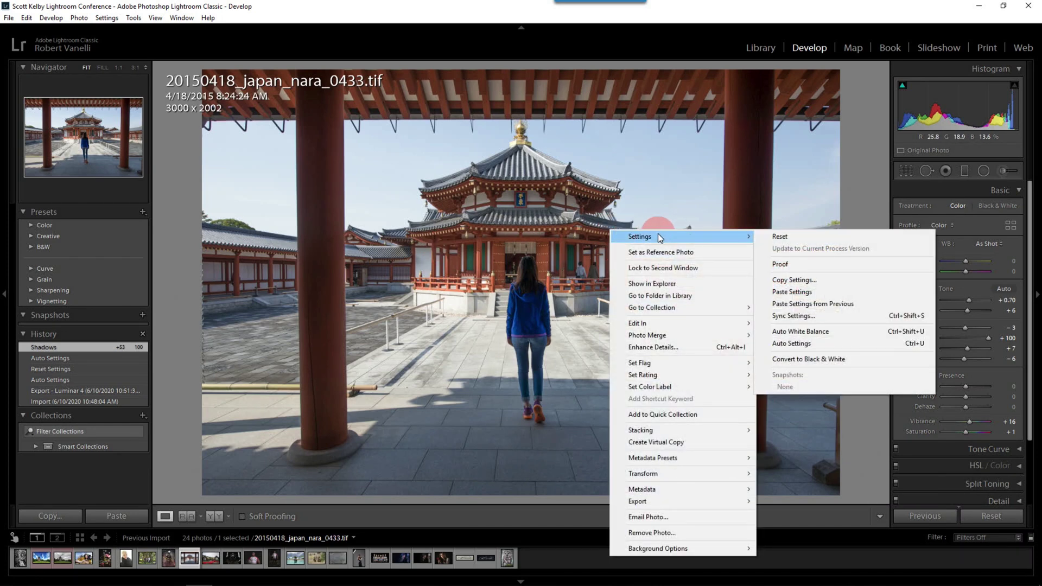
{"action": "left_click", "coordinate": [785, 237]}
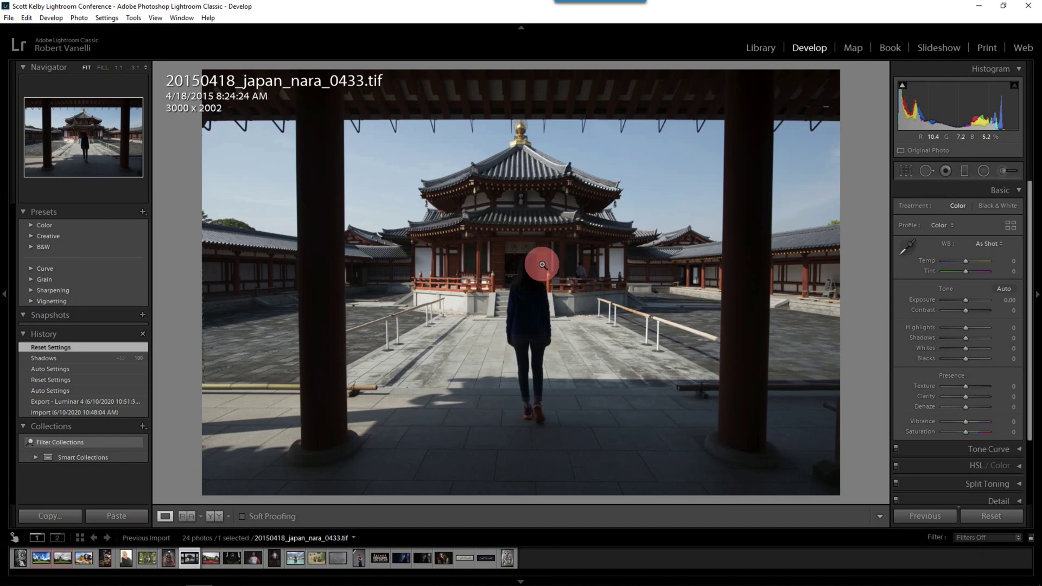
Send a copy with Lightroom adjustments to Luminar 4 via Edit In
{"action": "right_click", "coordinate": [451, 174]}
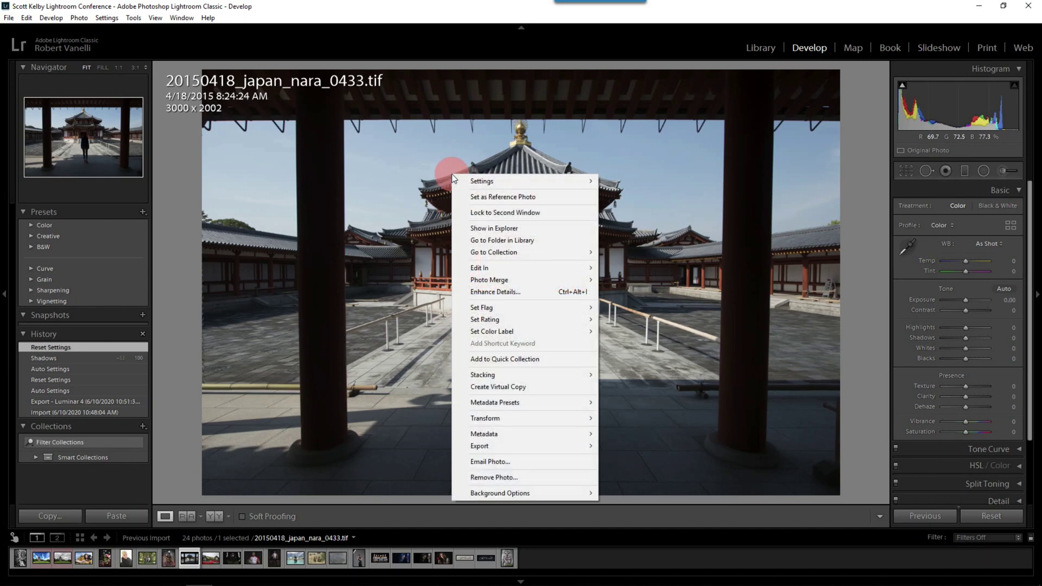
{"action": "mouse_move", "coordinate": [516, 264]}
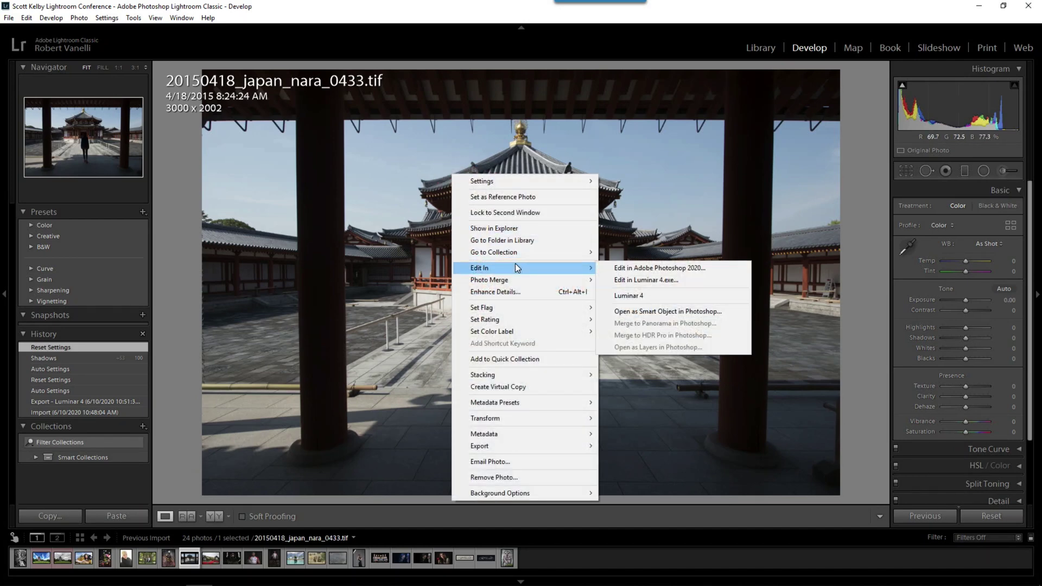
{"action": "left_click", "coordinate": [671, 282]}
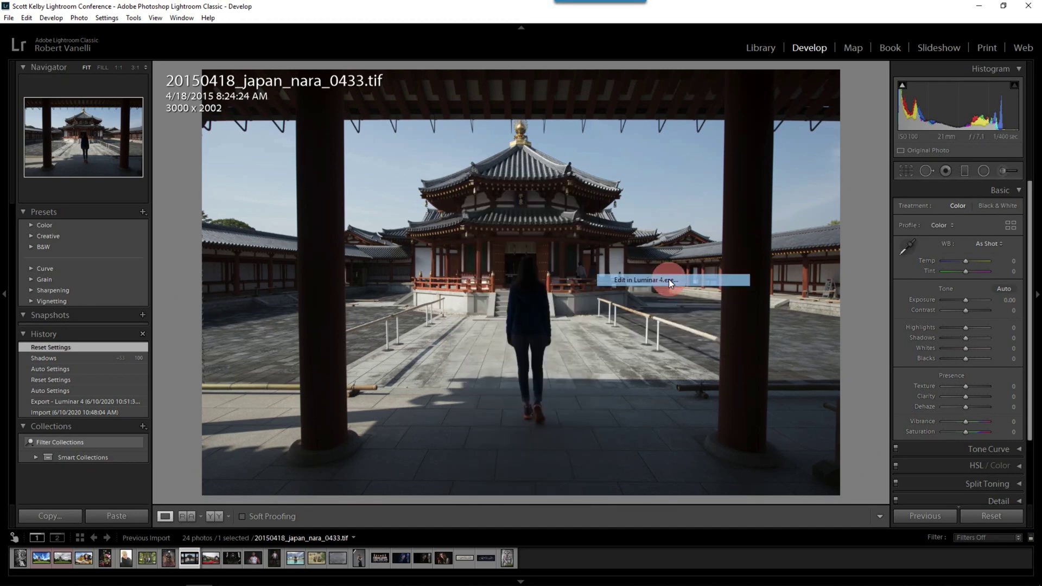
{"action": "left_click", "coordinate": [532, 267]}
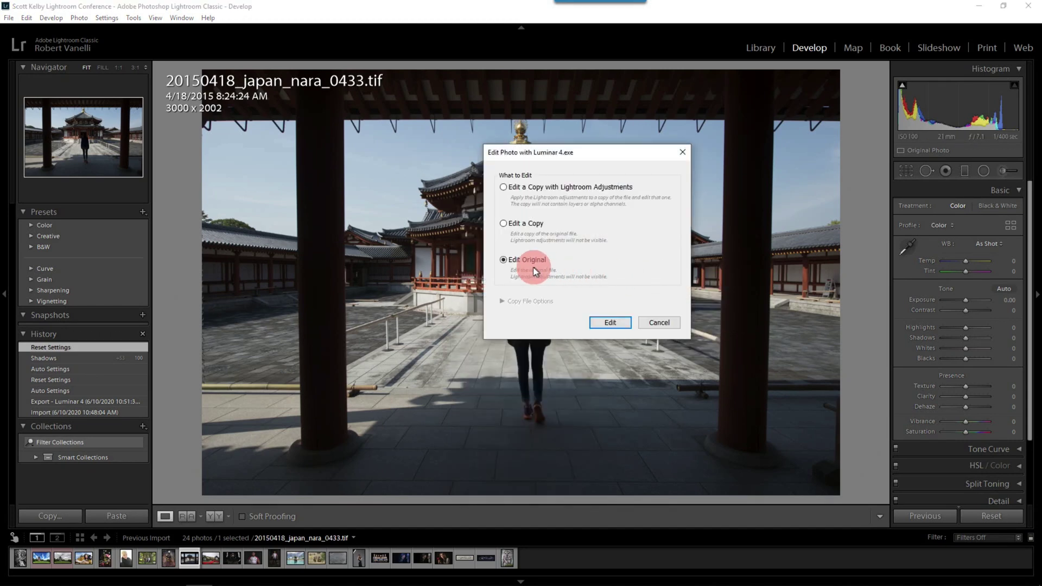
{"action": "left_click", "coordinate": [514, 190]}
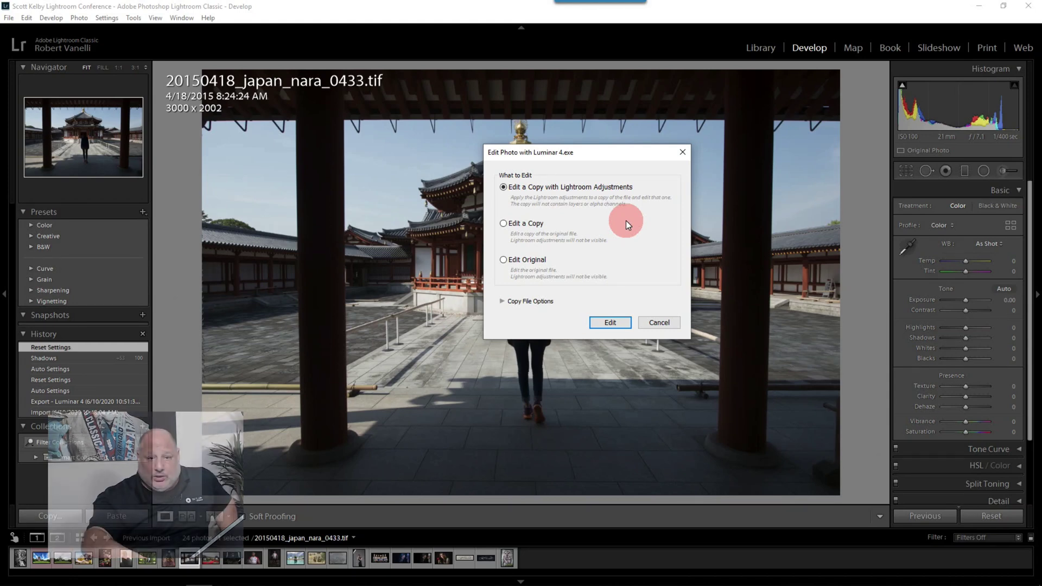
{"action": "left_click", "coordinate": [612, 322]}
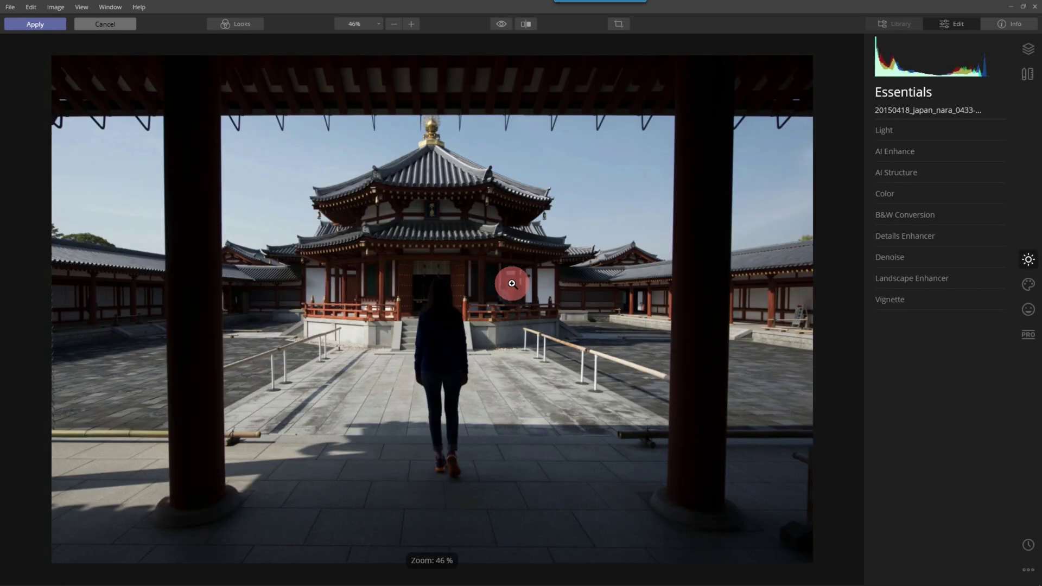
Apply the Sky Replace Japan look, then browse the Creative and Professional filters
{"action": "left_click", "coordinate": [246, 22]}
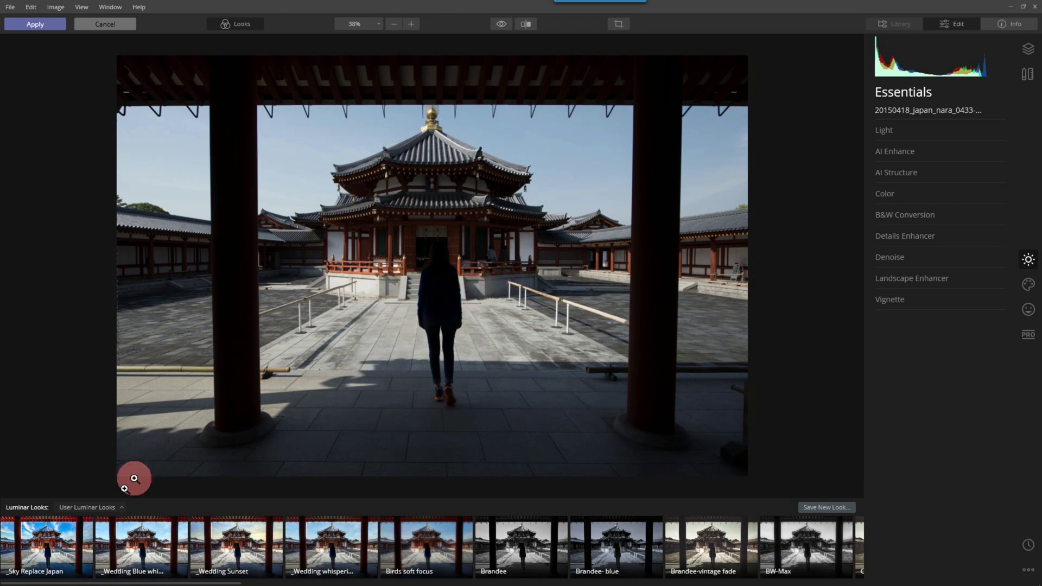
{"action": "left_click", "coordinate": [64, 545]}
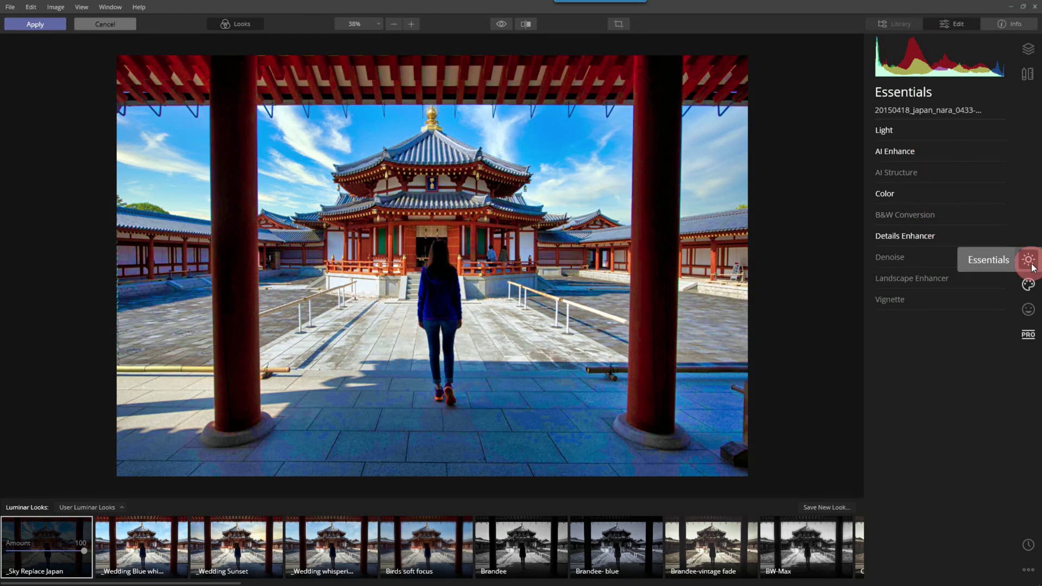
{"action": "left_click", "coordinate": [1031, 286]}
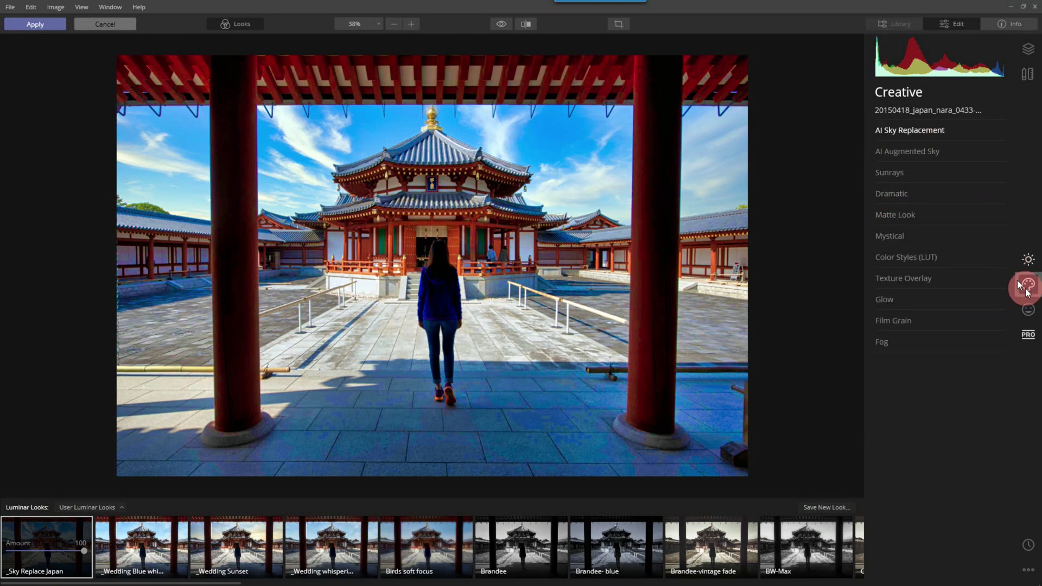
{"action": "left_click", "coordinate": [1031, 333]}
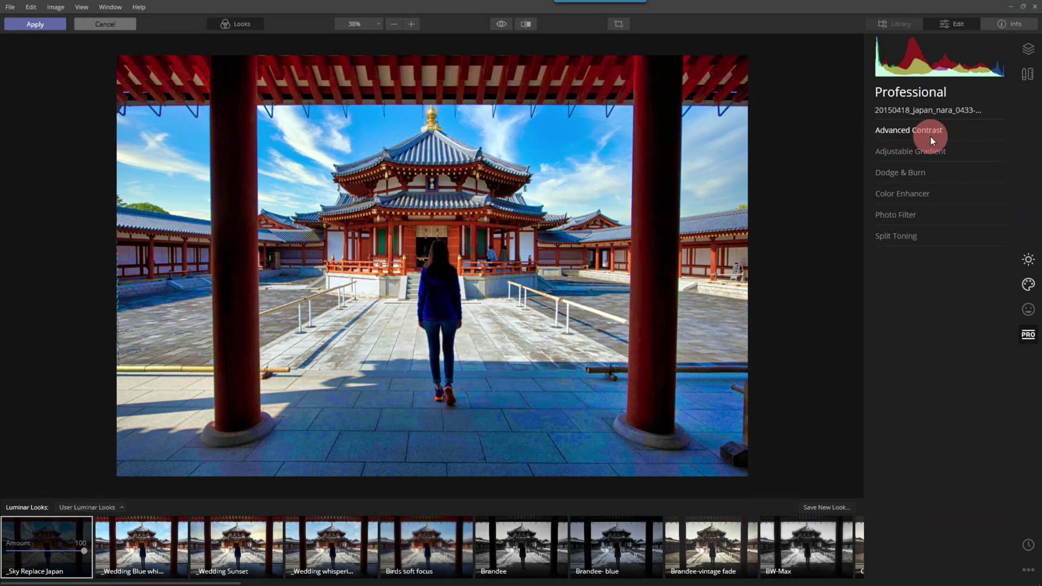
Revert to Original Image in History, then return to Essentials and zoom the preview to 46%
{"action": "left_click", "coordinate": [1028, 261]}
{"action": "left_click", "coordinate": [1028, 545]}
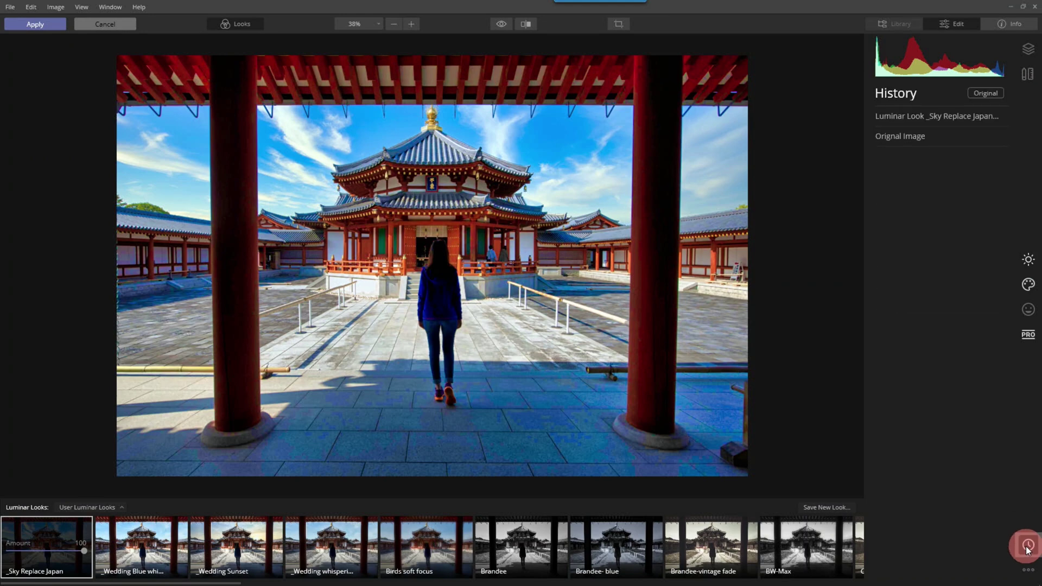
{"action": "left_click", "coordinate": [889, 132]}
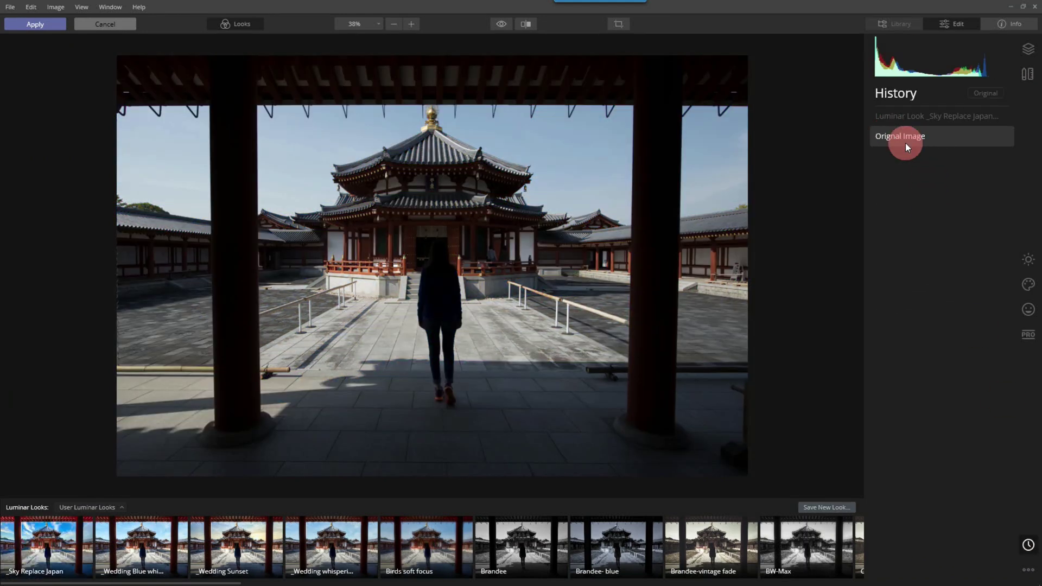
{"action": "left_click", "coordinate": [1025, 259]}
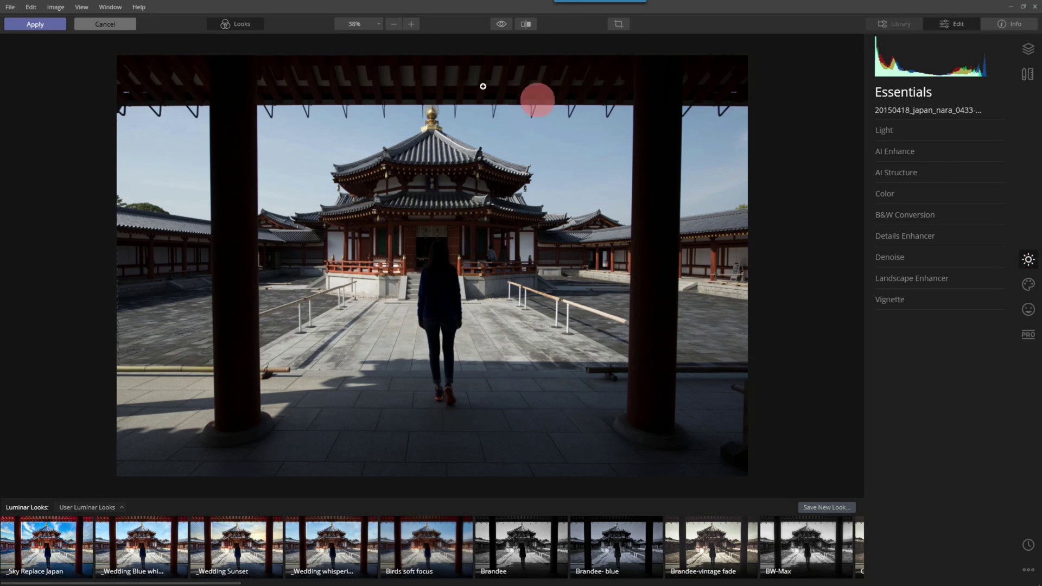
{"action": "key", "text": "ctrl+plus"}
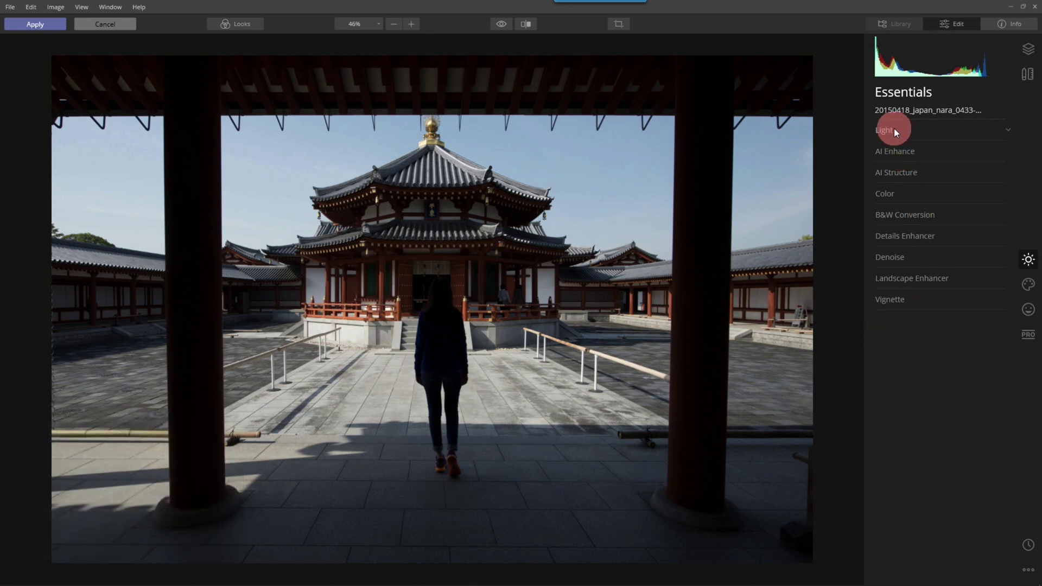
Set AI Accent to 100, Shadows to 25 and Smart Contrast to 28
{"action": "left_click", "coordinate": [894, 153]}
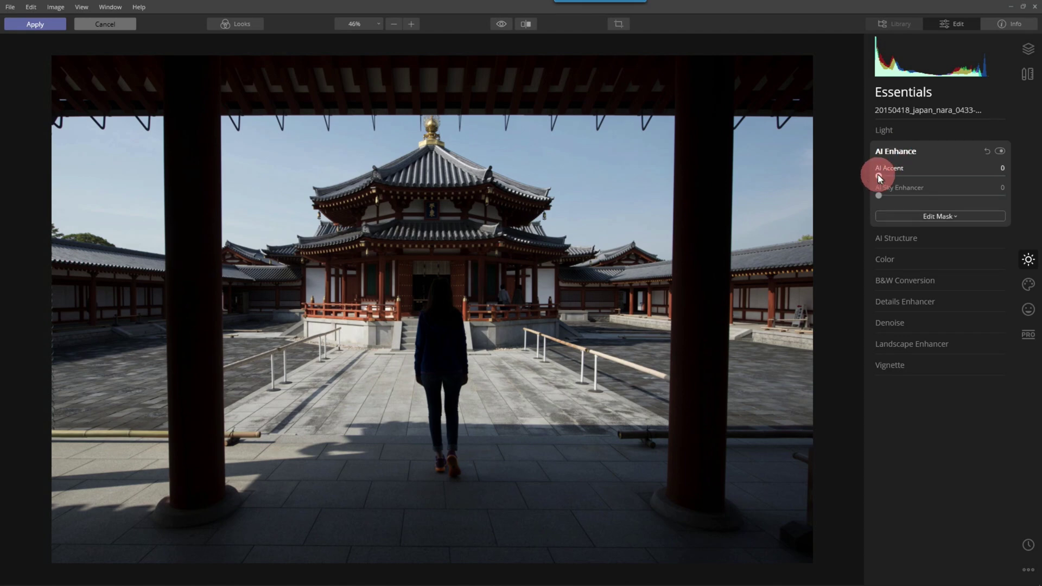
{"action": "left_click_drag", "start_coordinate": [879, 177], "coordinate": [1039, 180]}
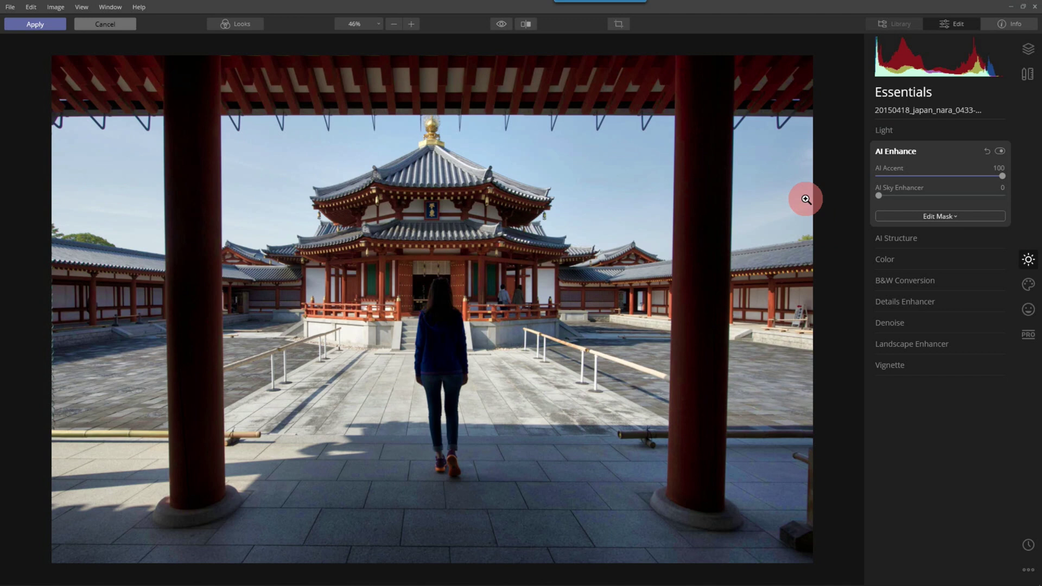
{"action": "left_click", "coordinate": [884, 128]}
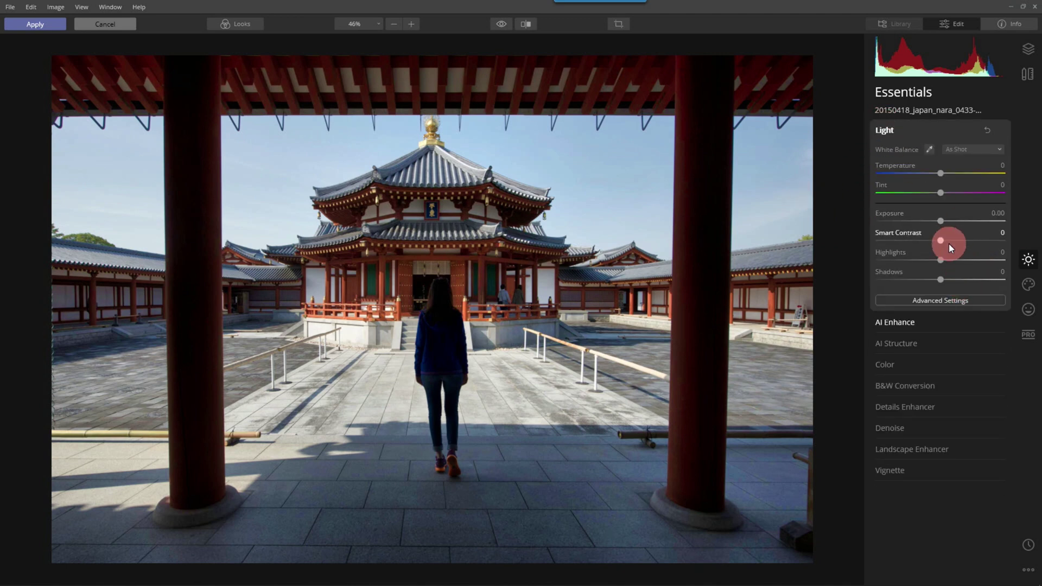
{"action": "left_click_drag", "start_coordinate": [940, 279], "coordinate": [956, 277]}
{"action": "mouse_move", "coordinate": [940, 241]}
{"action": "left_mouse_down"}
{"action": "mouse_move", "coordinate": [964, 242]}
{"action": "mouse_move", "coordinate": [954, 247]}
{"action": "left_mouse_up"}
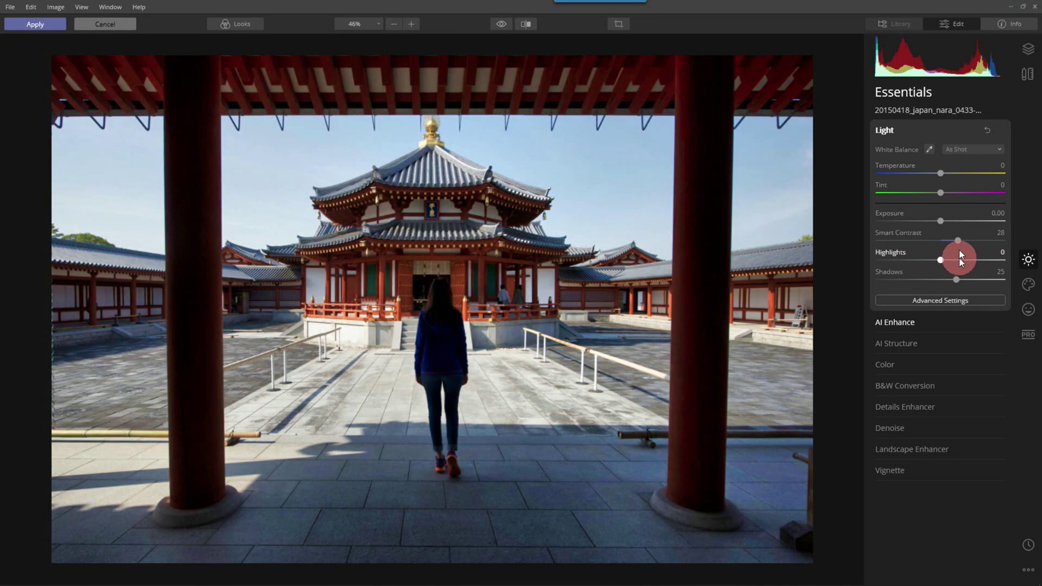
Under Light's Advanced Settings, set Blacks to -15 and Whites to 37
{"action": "left_click", "coordinate": [943, 300]}
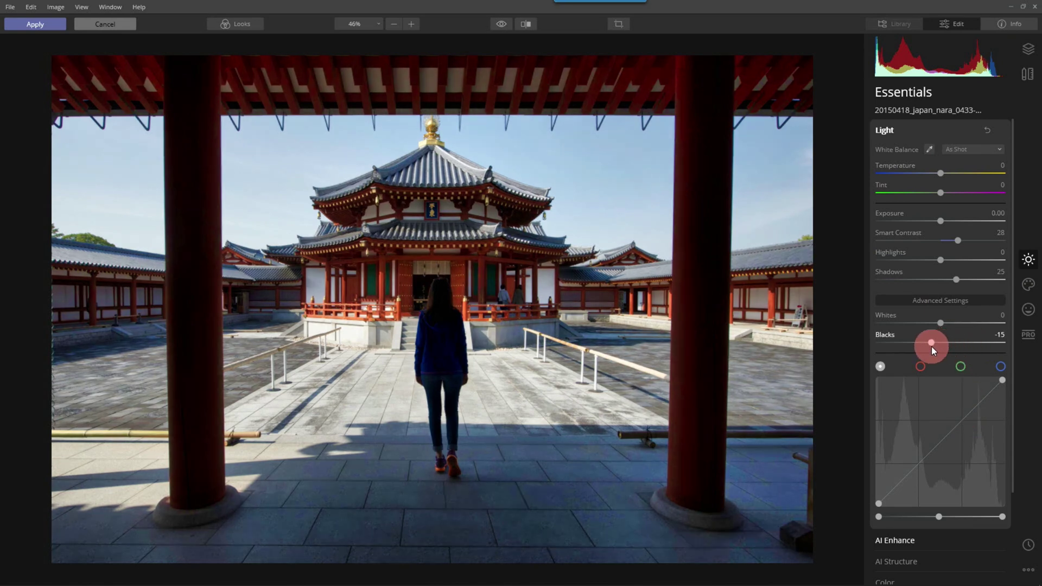
{"action": "left_click", "coordinate": [944, 320]}
{"action": "left_click_drag", "start_coordinate": [942, 321], "coordinate": [965, 326]}
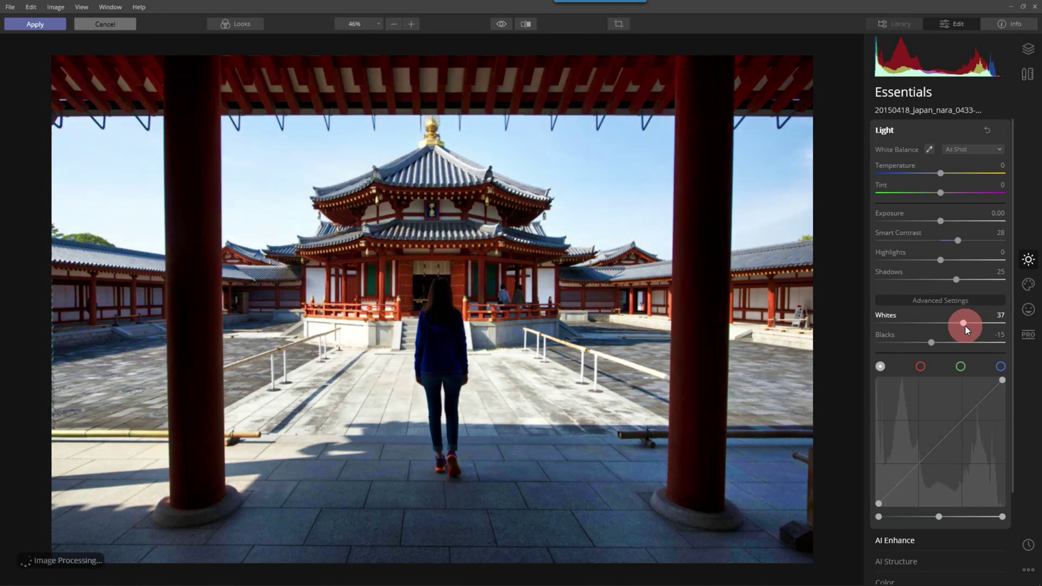
{"action": "left_click", "coordinate": [893, 128]}
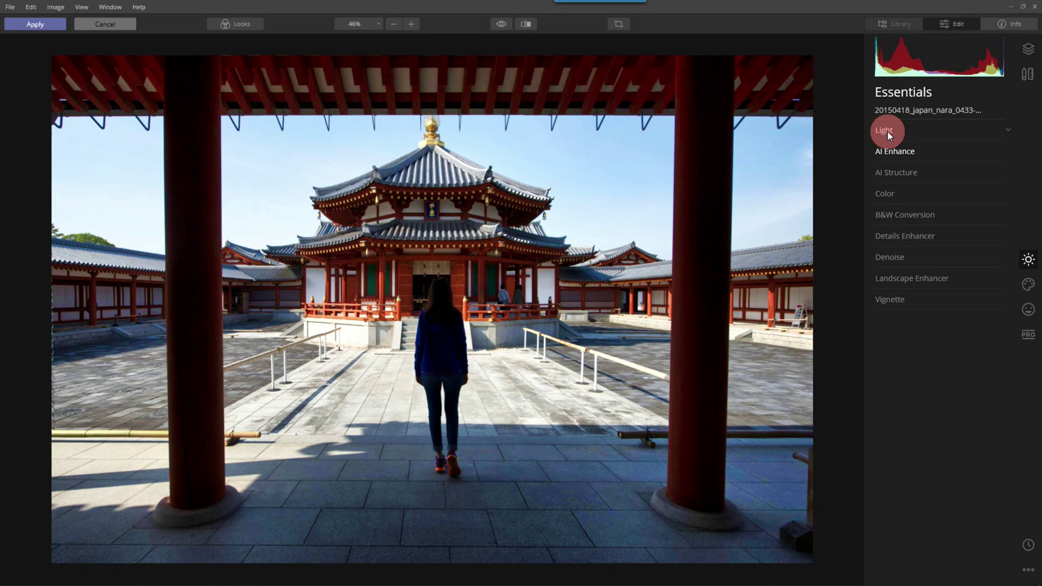
In the Color tool, set Saturation 11, Vibrance 50 and Remove Color Cast 65
{"action": "left_click", "coordinate": [888, 194]}
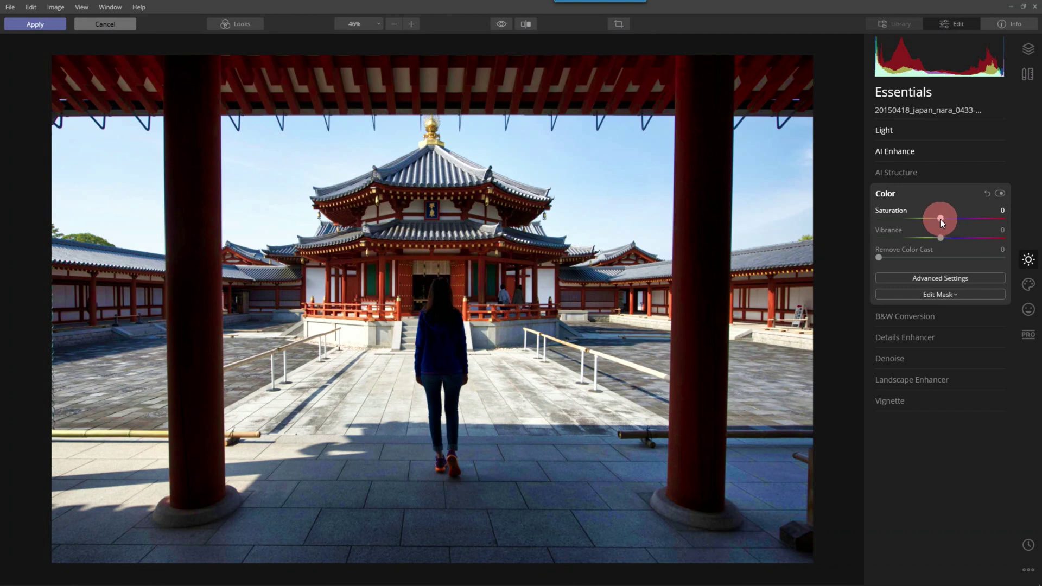
{"action": "left_click_drag", "start_coordinate": [941, 218], "coordinate": [948, 219]}
{"action": "left_click_drag", "start_coordinate": [943, 236], "coordinate": [985, 237]}
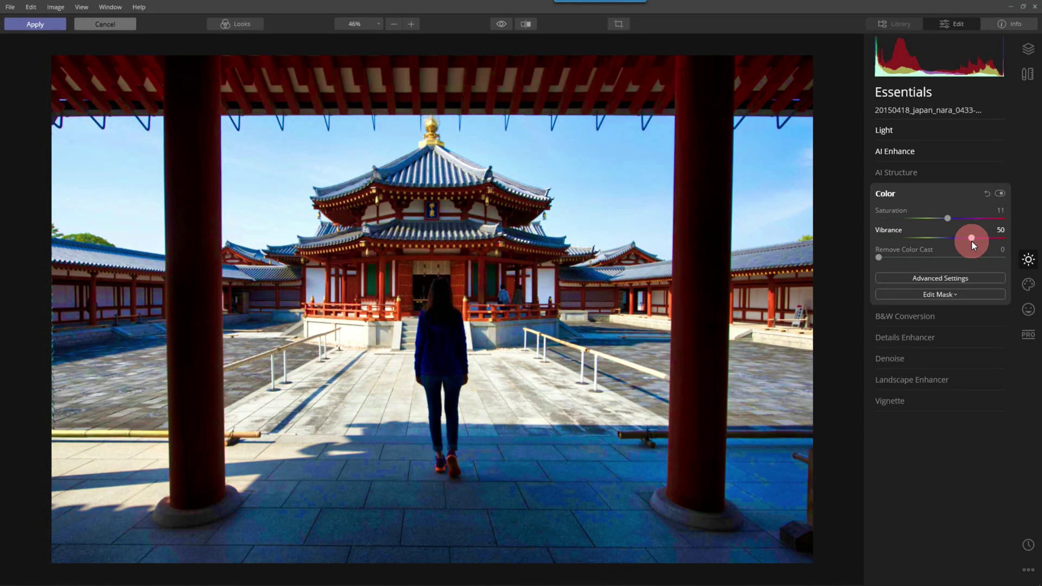
{"action": "left_click", "coordinate": [893, 252]}
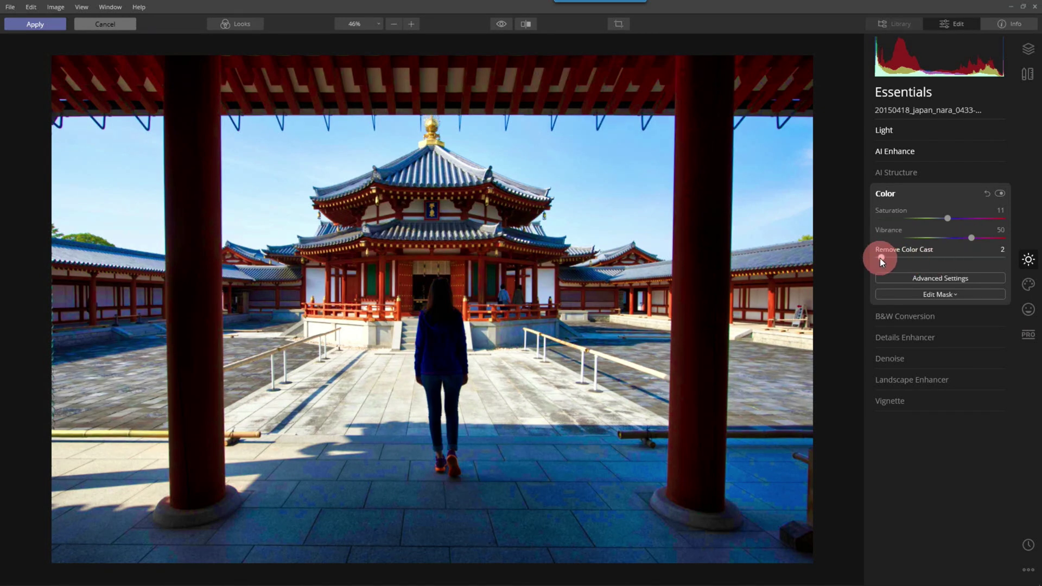
{"action": "left_click_drag", "start_coordinate": [880, 258], "coordinate": [957, 259]}
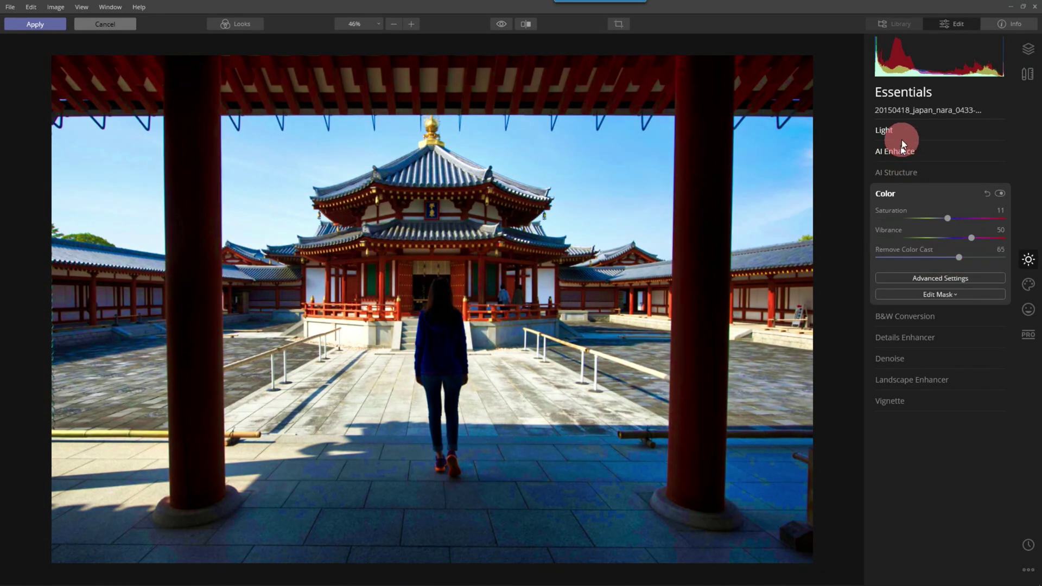
Lift Shadows to 100 in the Light tool
{"action": "left_click", "coordinate": [884, 131]}
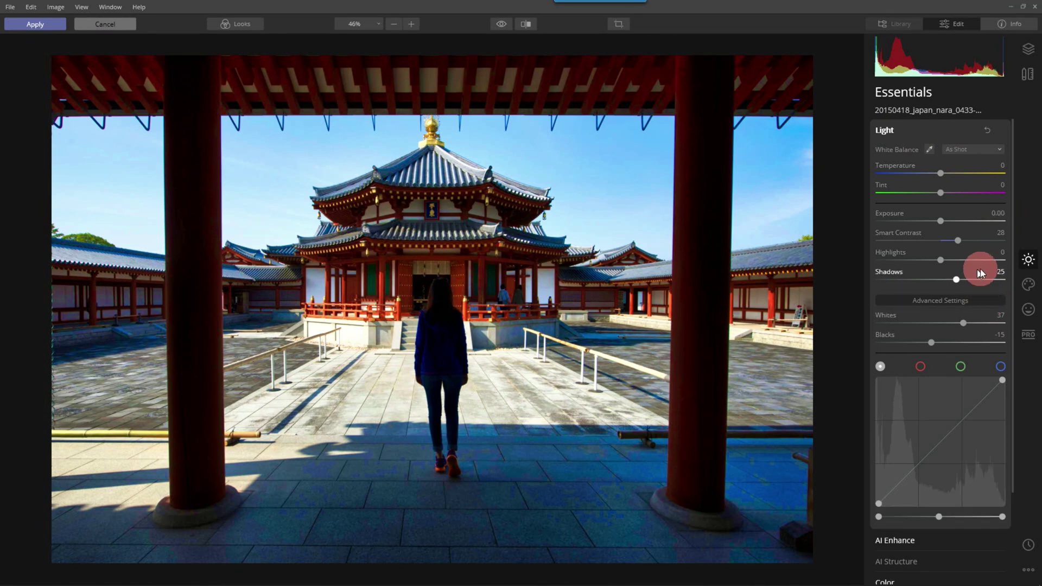
{"action": "left_click_drag", "start_coordinate": [955, 278], "coordinate": [1023, 288]}
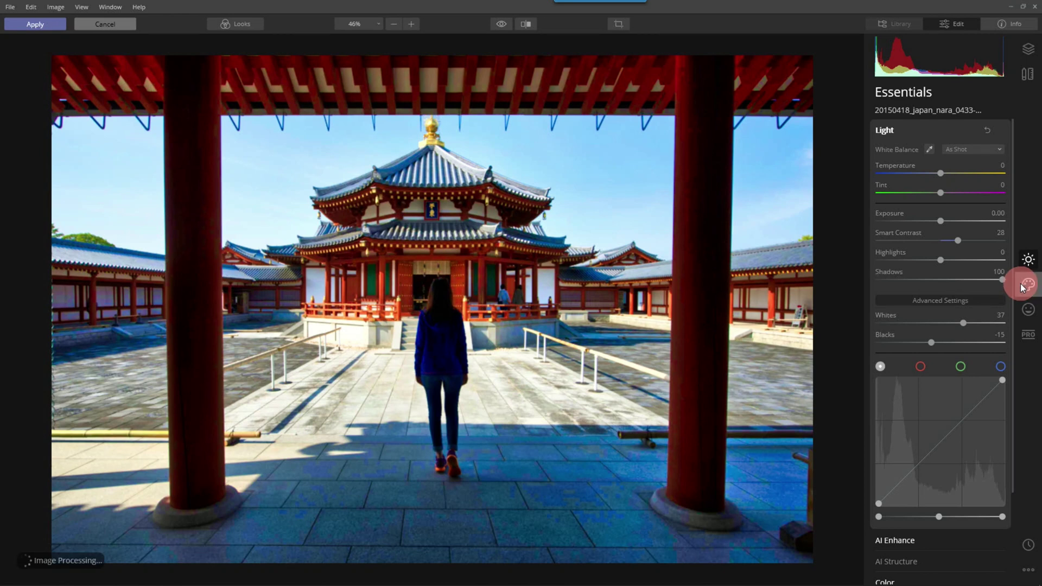
{"action": "left_click", "coordinate": [887, 130]}
Set Details Enhancer to Small Details 16, Medium Details 41 and Large Details 13
{"action": "left_click", "coordinate": [906, 150]}
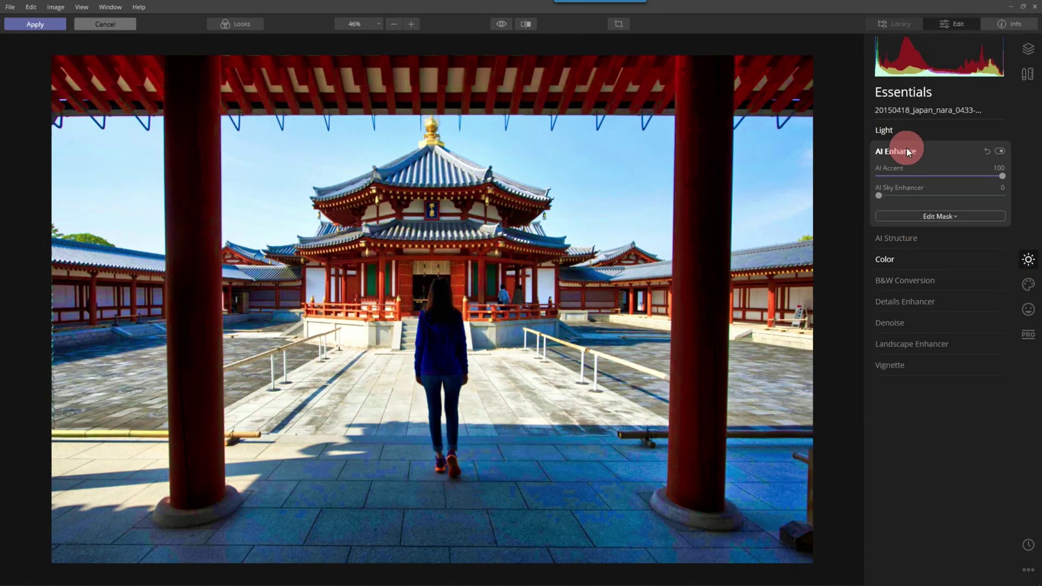
{"action": "left_click", "coordinate": [906, 150]}
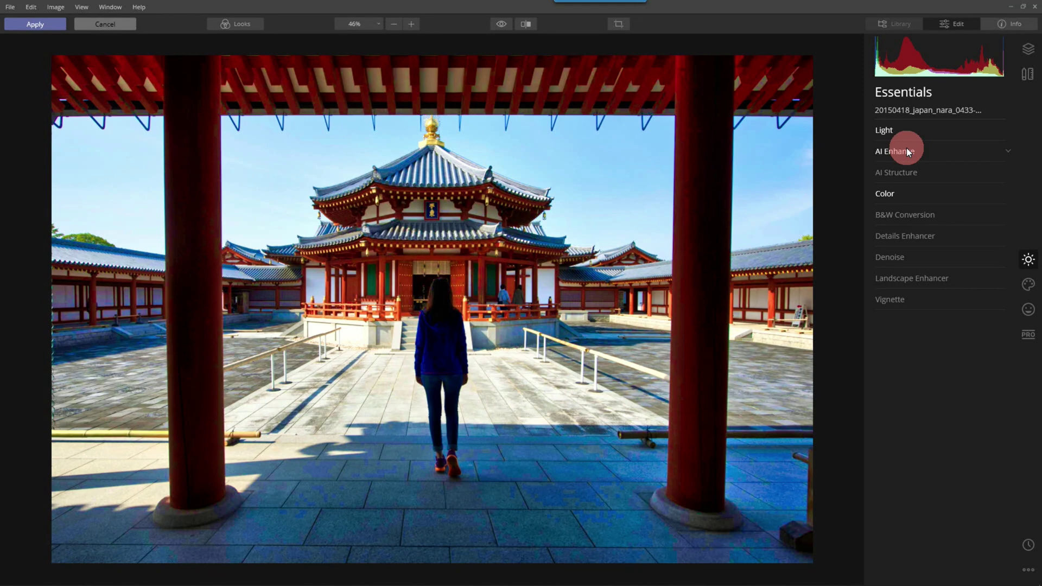
{"action": "left_click", "coordinate": [903, 235]}
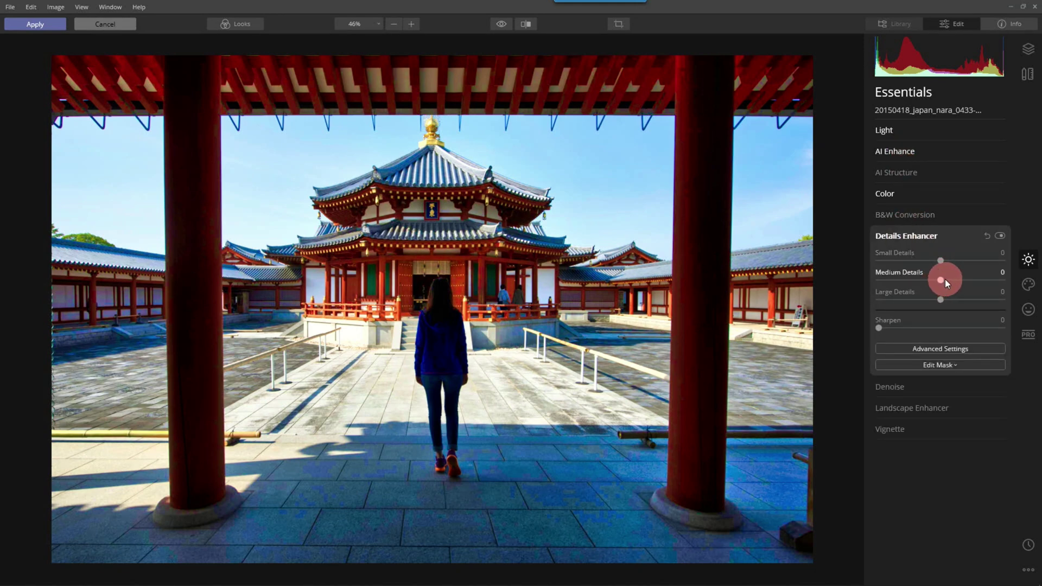
{"action": "mouse_move", "coordinate": [945, 279]}
{"action": "left_mouse_down"}
{"action": "mouse_move", "coordinate": [966, 283]}
{"action": "mouse_move", "coordinate": [940, 262]}
{"action": "mouse_move", "coordinate": [952, 260]}
{"action": "left_mouse_up"}
{"action": "left_click_drag", "start_coordinate": [939, 299], "coordinate": [947, 297]}
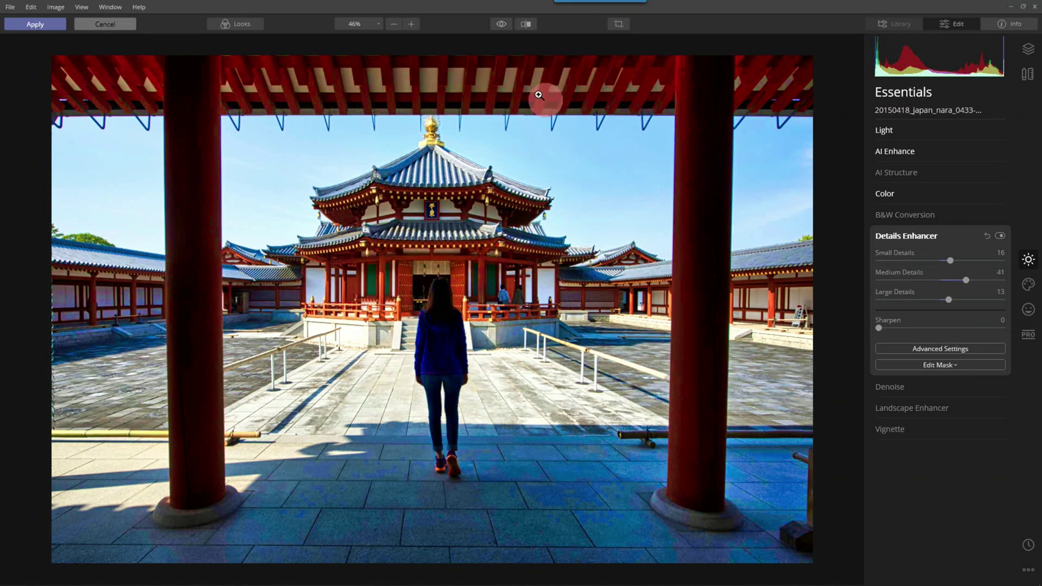
{"action": "left_click", "coordinate": [1000, 237]}
{"action": "left_click", "coordinate": [1000, 237]}
{"action": "left_click", "coordinate": [501, 23]}
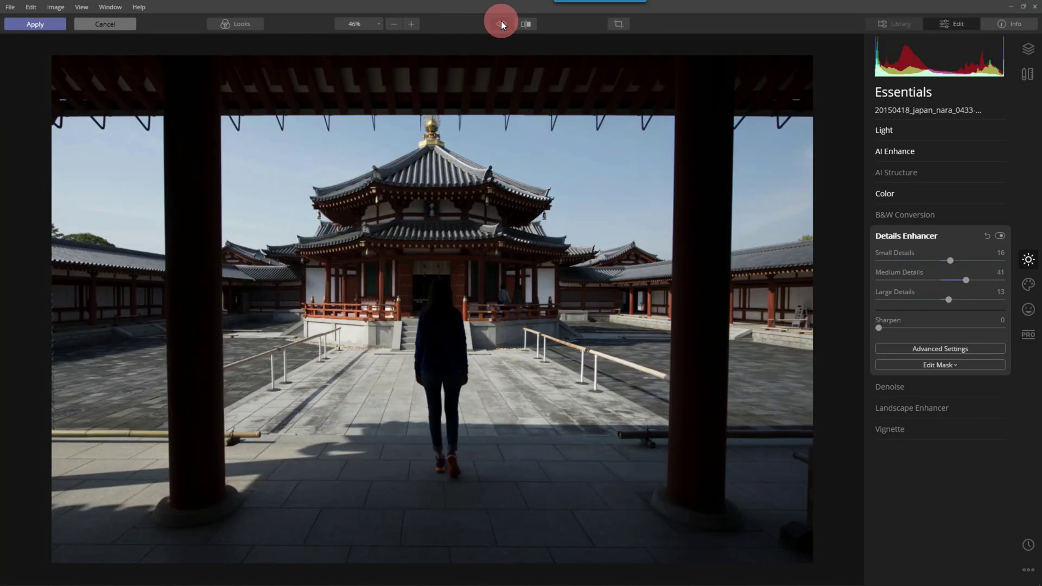
{"action": "left_click", "coordinate": [500, 22]}
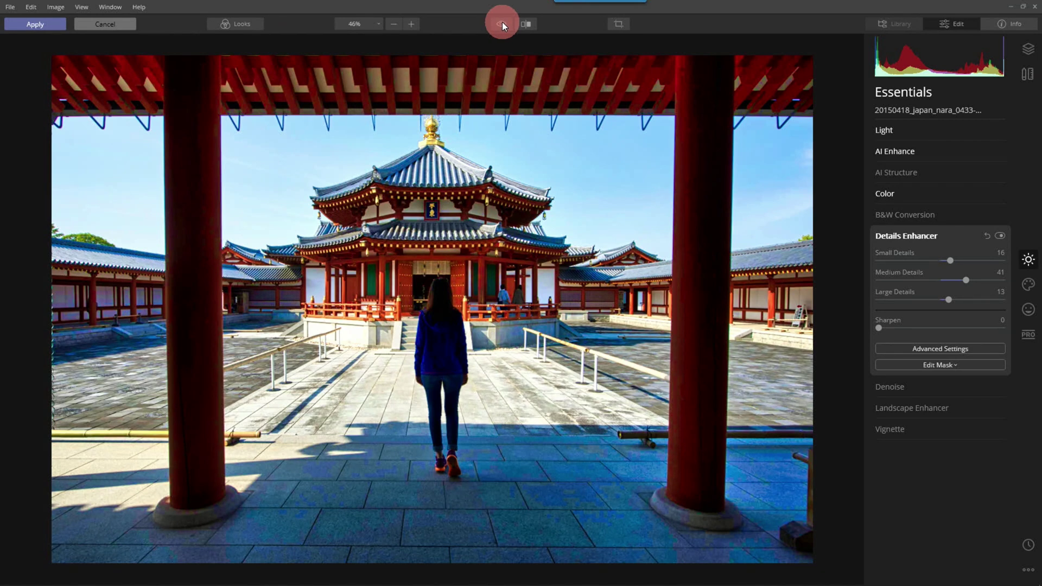
{"action": "left_click", "coordinate": [908, 236]}
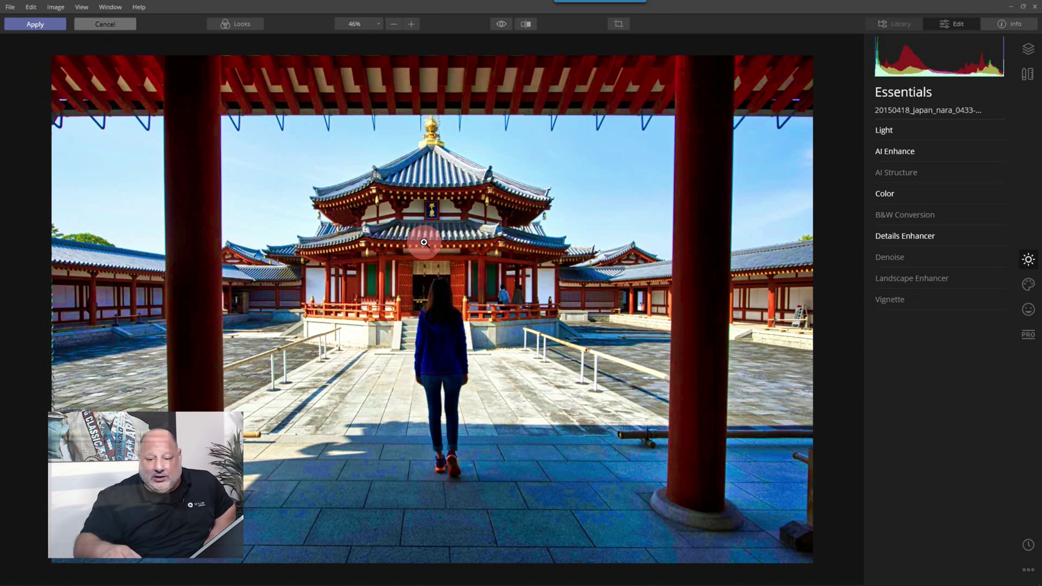
Use AI Sky Replacement to try Blue Sky 5, then settle on Blue Sky 4
{"action": "left_click", "coordinate": [1034, 284]}
{"action": "left_click", "coordinate": [916, 131]}
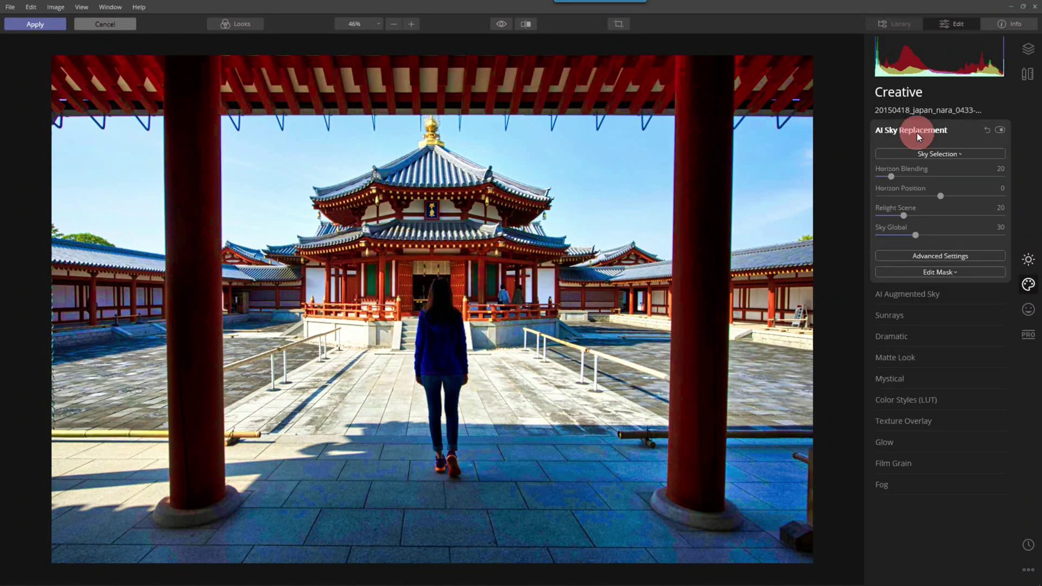
{"action": "left_click", "coordinate": [950, 152]}
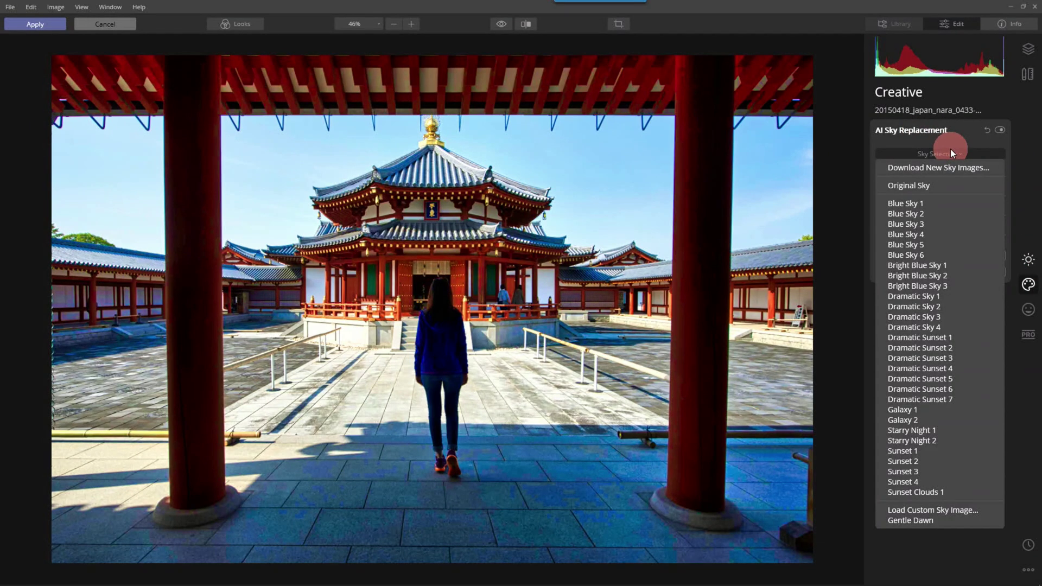
{"action": "left_click", "coordinate": [929, 248]}
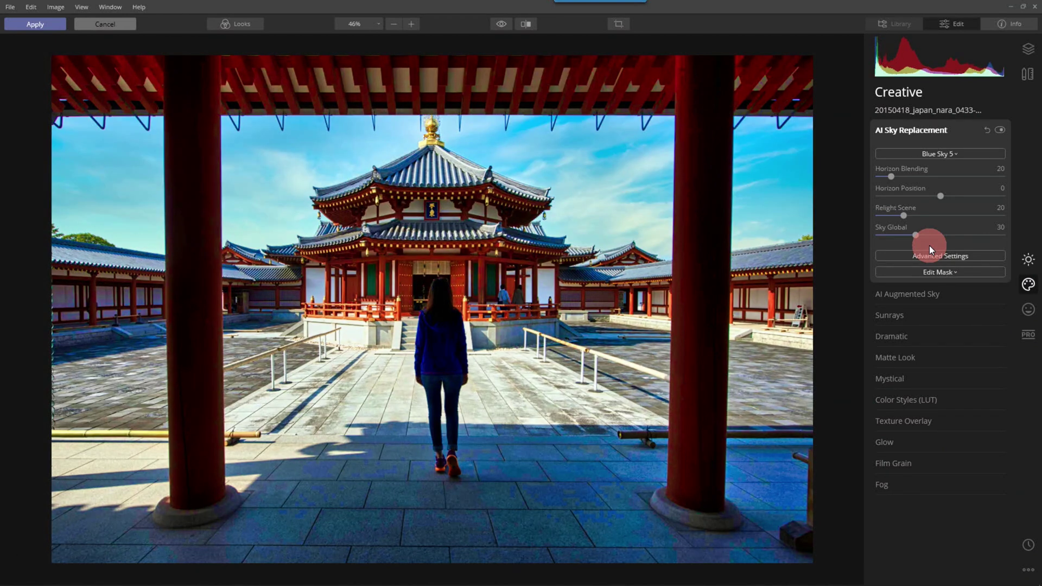
{"action": "left_click", "coordinate": [942, 154]}
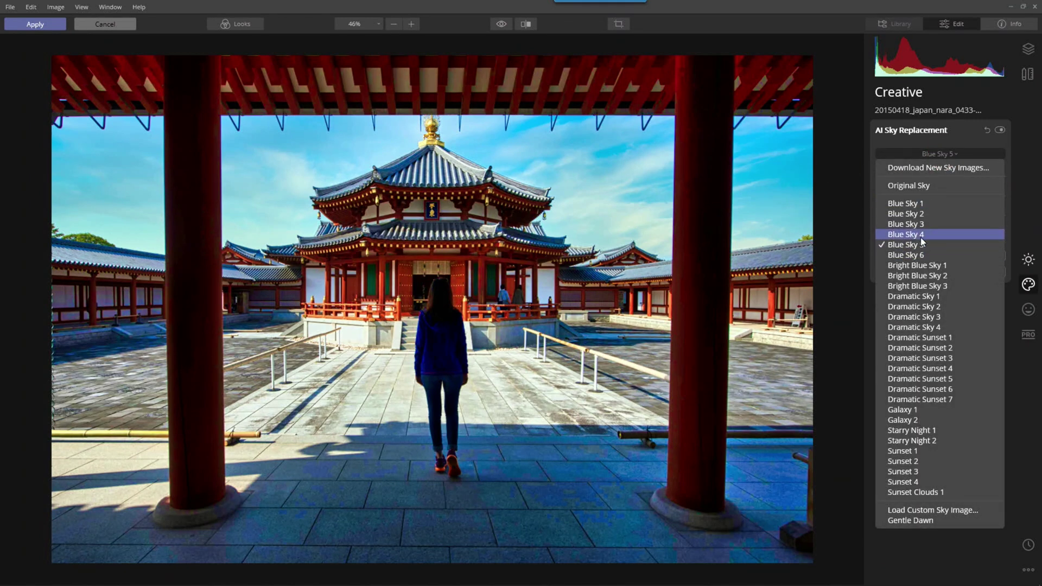
{"action": "left_click", "coordinate": [920, 235]}
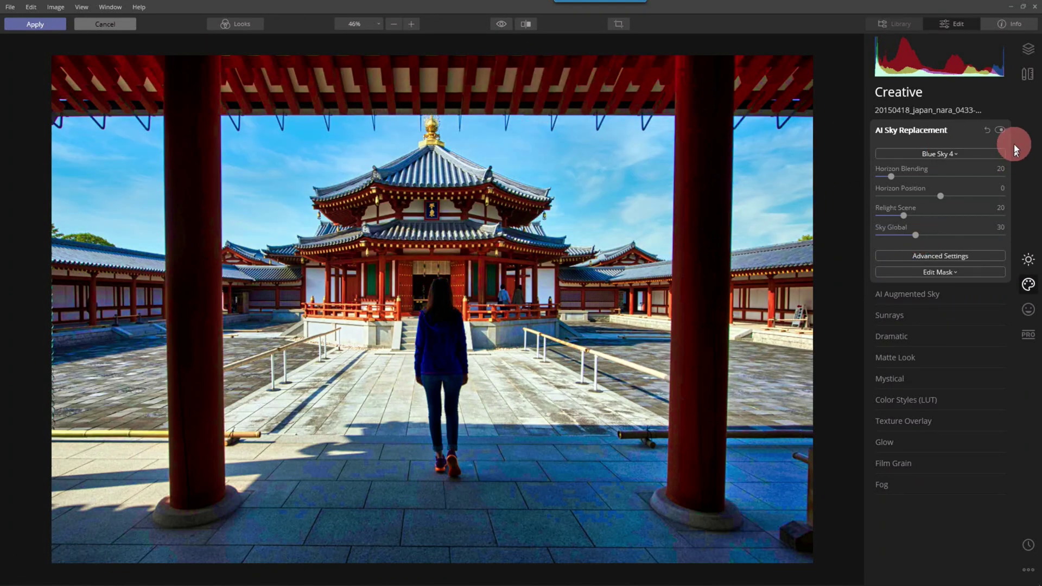
{"action": "left_click", "coordinate": [1000, 129]}
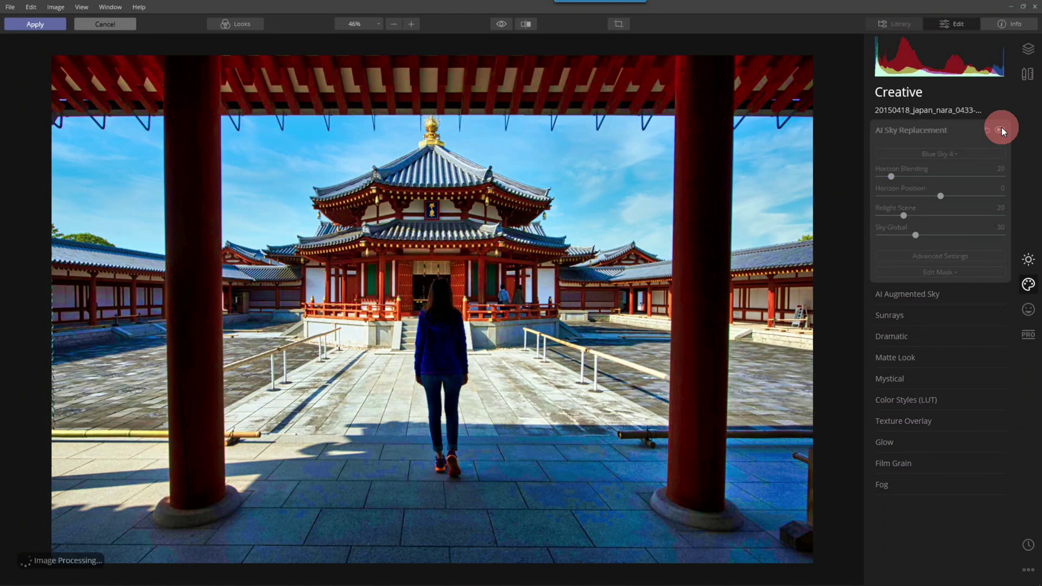
{"action": "left_click", "coordinate": [1000, 129]}
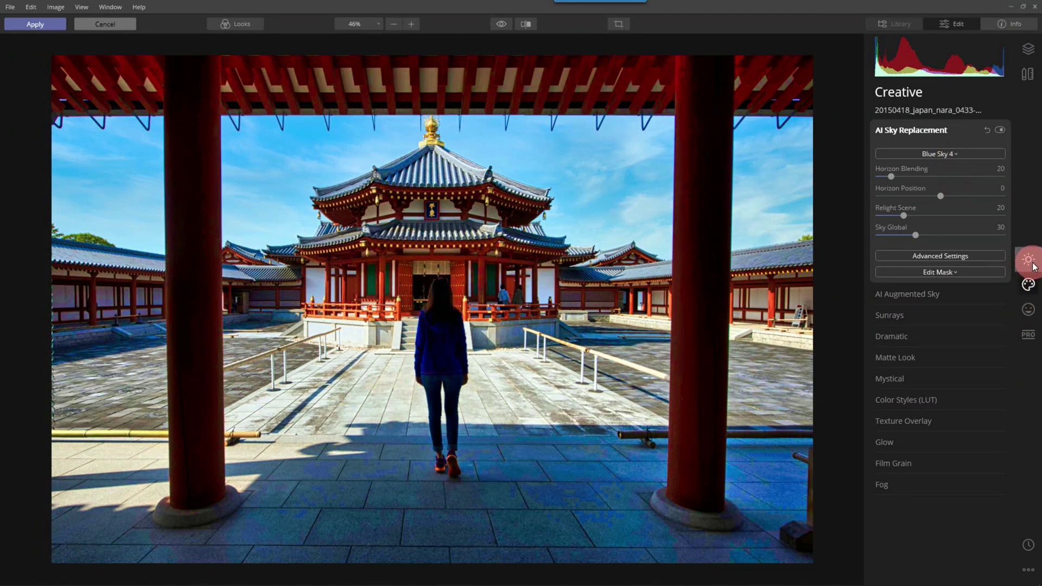
Set Advanced Contrast Highlights Contrast 42 and Shadows Contrast 60, toggling the effect to compare
{"action": "left_click", "coordinate": [1028, 334]}
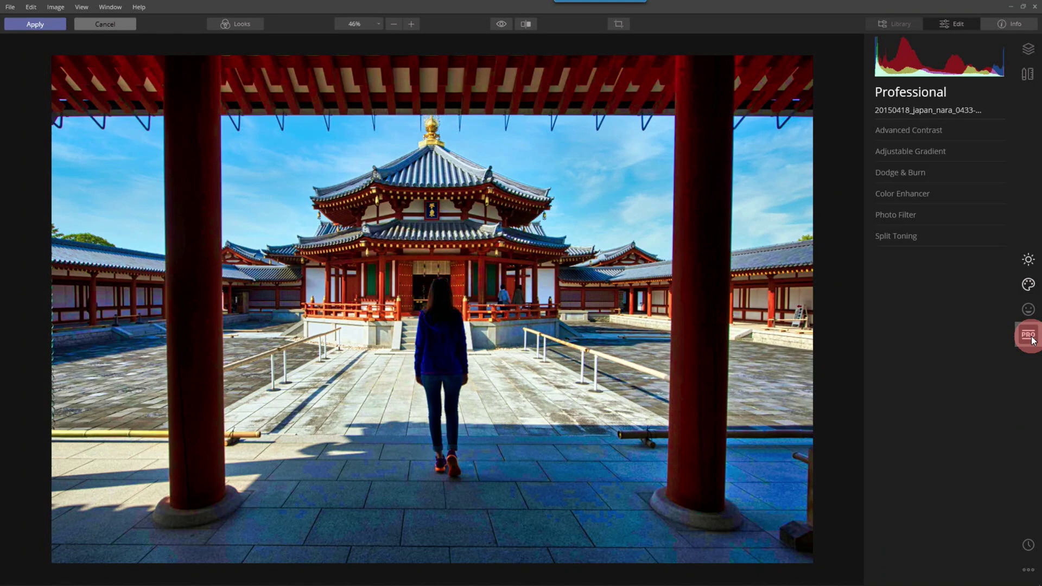
{"action": "left_click", "coordinate": [932, 131]}
{"action": "left_click_drag", "start_coordinate": [869, 155], "coordinate": [916, 181]}
{"action": "left_click_drag", "start_coordinate": [879, 249], "coordinate": [938, 278]}
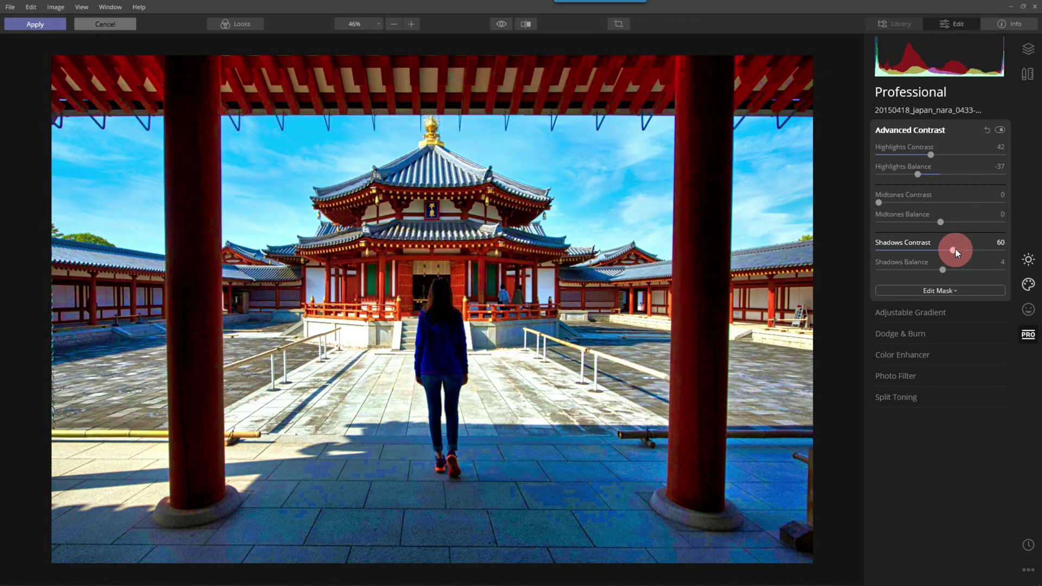
{"action": "left_click", "coordinate": [1001, 123]}
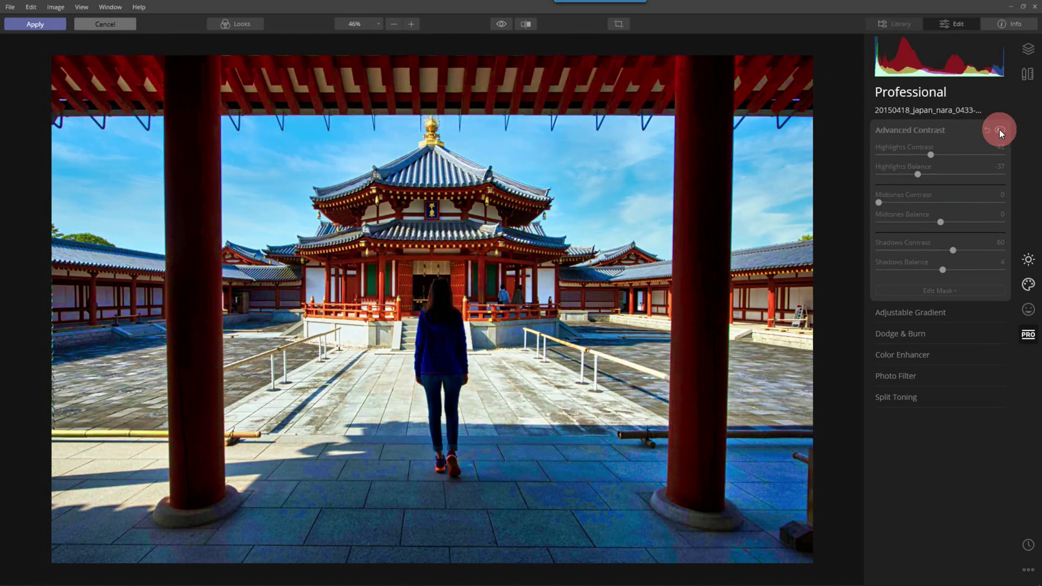
{"action": "left_click", "coordinate": [999, 130]}
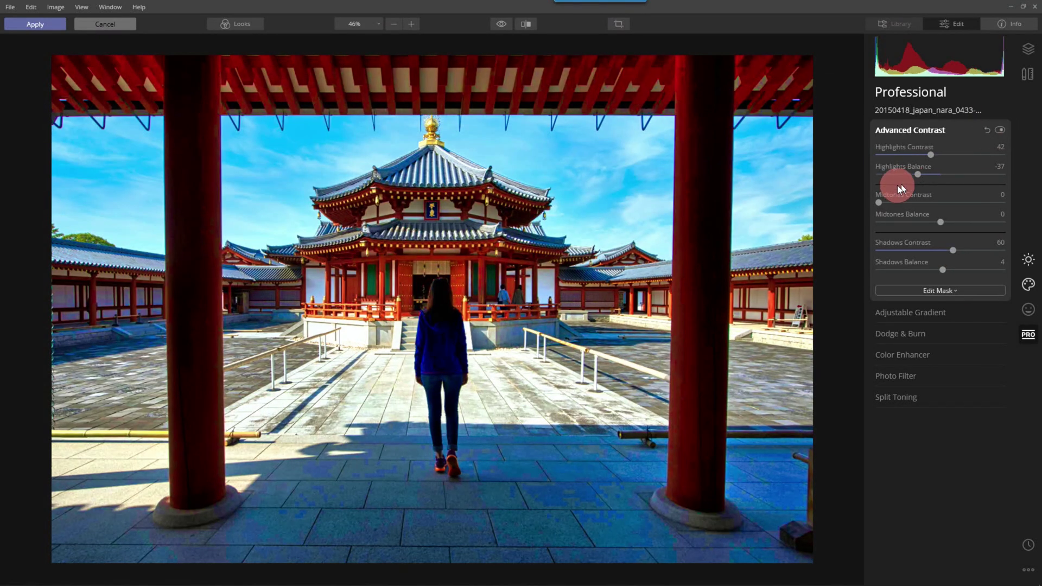
Set Midtones Contrast to 58 and Midtones Balance to -32
{"action": "left_click_drag", "start_coordinate": [883, 203], "coordinate": [903, 230]}
{"action": "left_click", "coordinate": [952, 221]}
{"action": "left_click", "coordinate": [927, 197]}
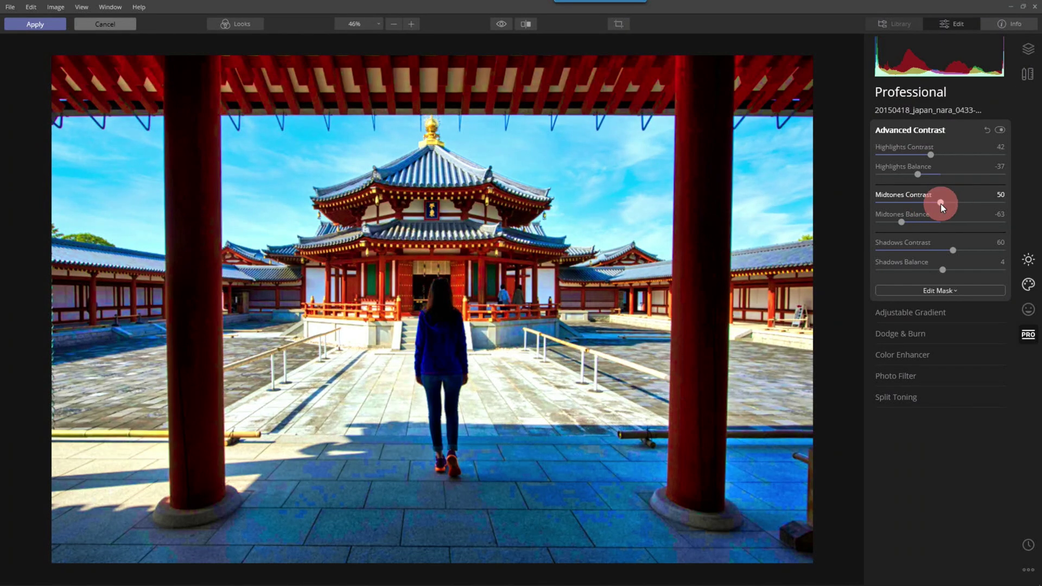
{"action": "left_click_drag", "start_coordinate": [940, 204], "coordinate": [919, 222]}
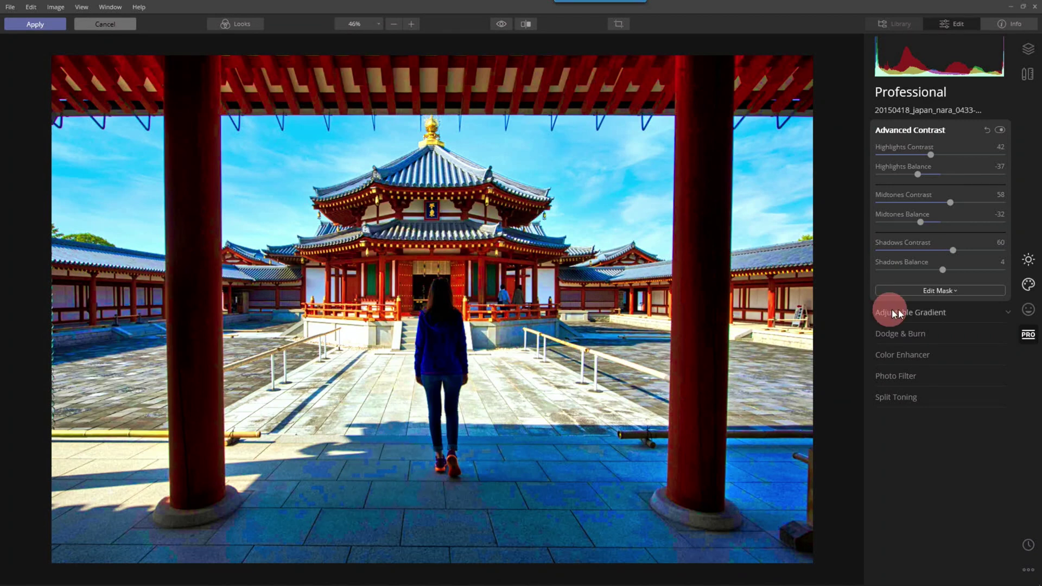
{"action": "left_click", "coordinate": [1023, 268]}
Set Remove Color Cast to 43 in the Color tool
{"action": "left_click", "coordinate": [884, 194]}
{"action": "left_click", "coordinate": [962, 261]}
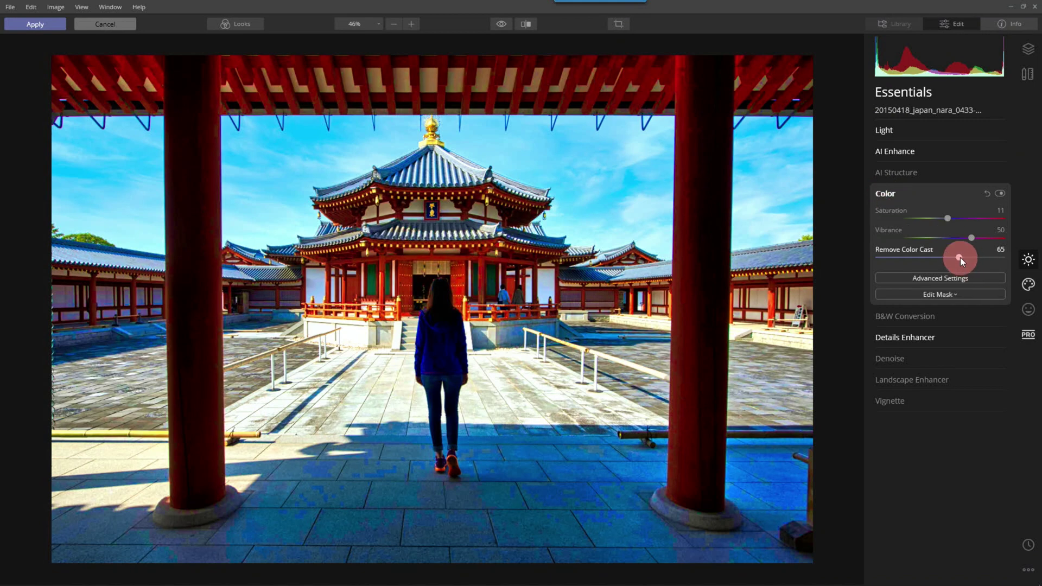
{"action": "left_click_drag", "start_coordinate": [959, 256], "coordinate": [934, 272]}
In Color's Advanced Settings, set the blues to Saturation -31 and Luminance -3
{"action": "left_click", "coordinate": [943, 278]}
{"action": "left_click", "coordinate": [965, 313]}
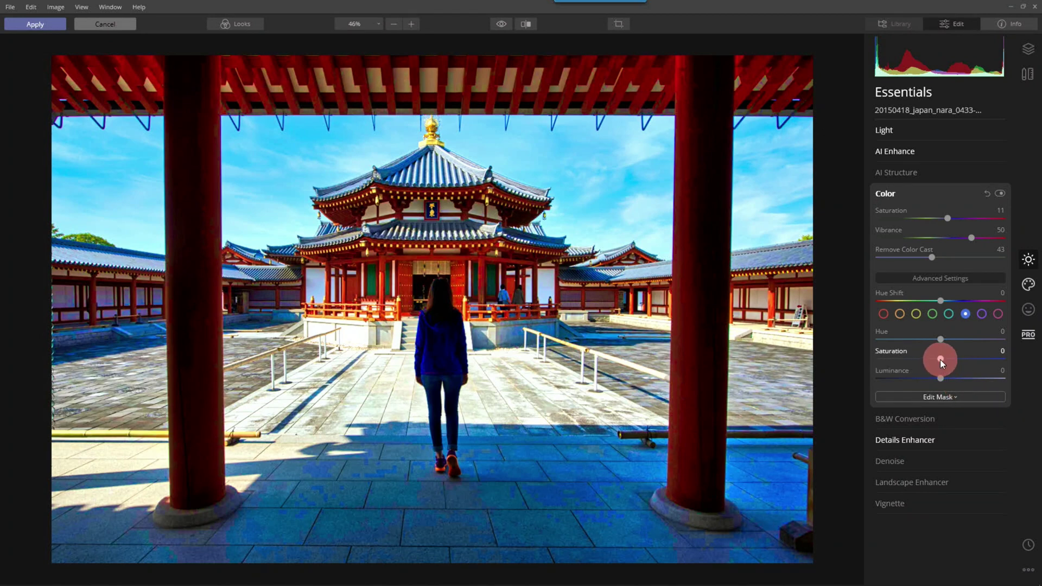
{"action": "mouse_move", "coordinate": [941, 360]}
{"action": "left_mouse_down"}
{"action": "mouse_move", "coordinate": [916, 364]}
{"action": "mouse_move", "coordinate": [934, 362]}
{"action": "mouse_move", "coordinate": [921, 371]}
{"action": "mouse_move", "coordinate": [946, 381]}
{"action": "mouse_move", "coordinate": [912, 379]}
{"action": "mouse_move", "coordinate": [956, 379]}
{"action": "mouse_move", "coordinate": [922, 383]}
{"action": "mouse_move", "coordinate": [936, 377]}
{"action": "left_mouse_up"}
{"action": "left_click_drag", "start_coordinate": [968, 330], "coordinate": [968, 330]}
Set AI Sky Enhancer to 55 and AI Structure Amount to 27
{"action": "left_click", "coordinate": [902, 148]}
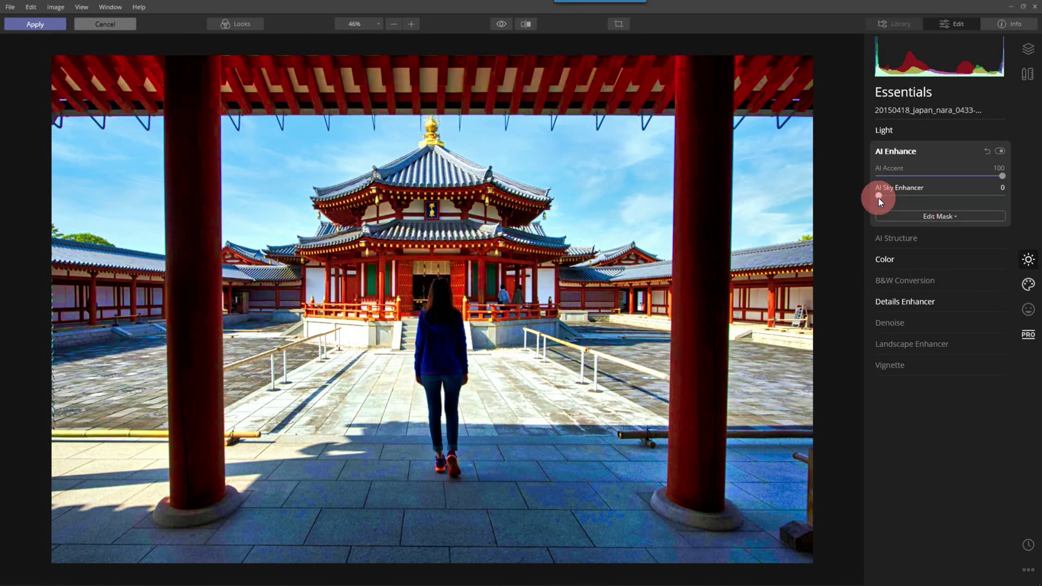
{"action": "left_click_drag", "start_coordinate": [879, 195], "coordinate": [946, 197]}
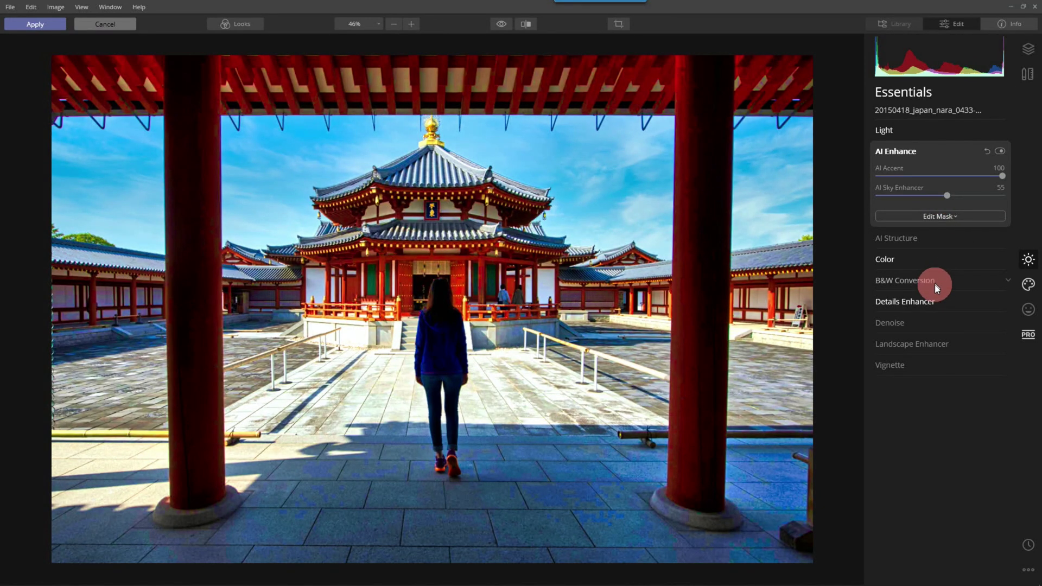
{"action": "left_click", "coordinate": [903, 238]}
{"action": "left_click", "coordinate": [940, 197]}
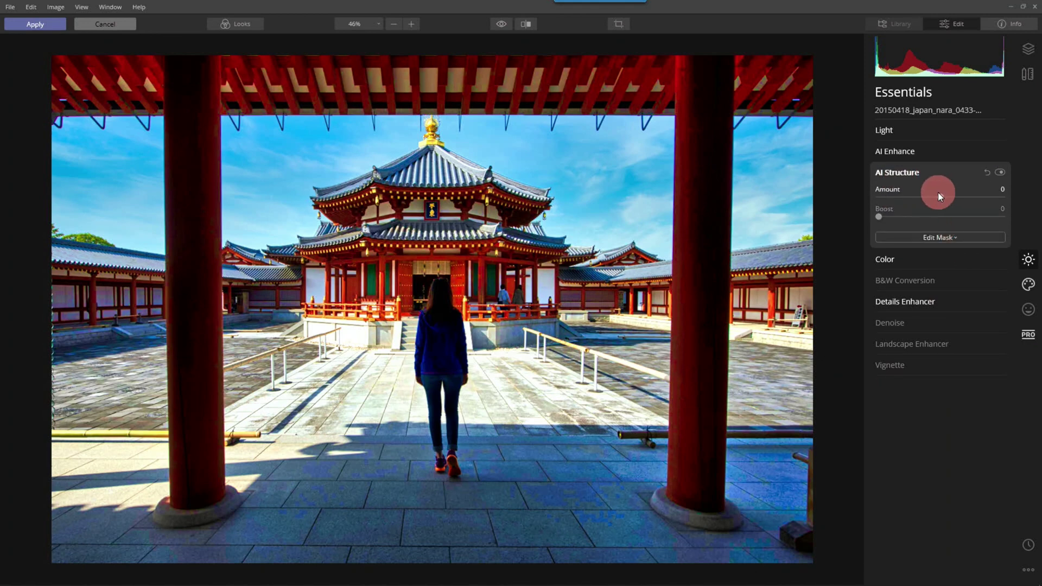
{"action": "left_click_drag", "start_coordinate": [940, 196], "coordinate": [987, 196]}
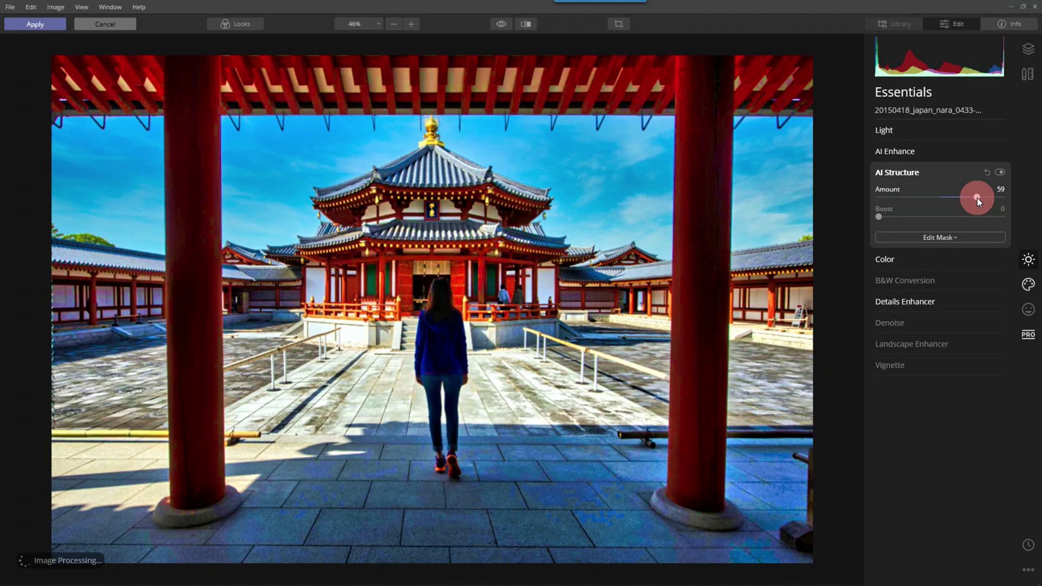
{"action": "left_click_drag", "start_coordinate": [976, 197], "coordinate": [958, 208]}
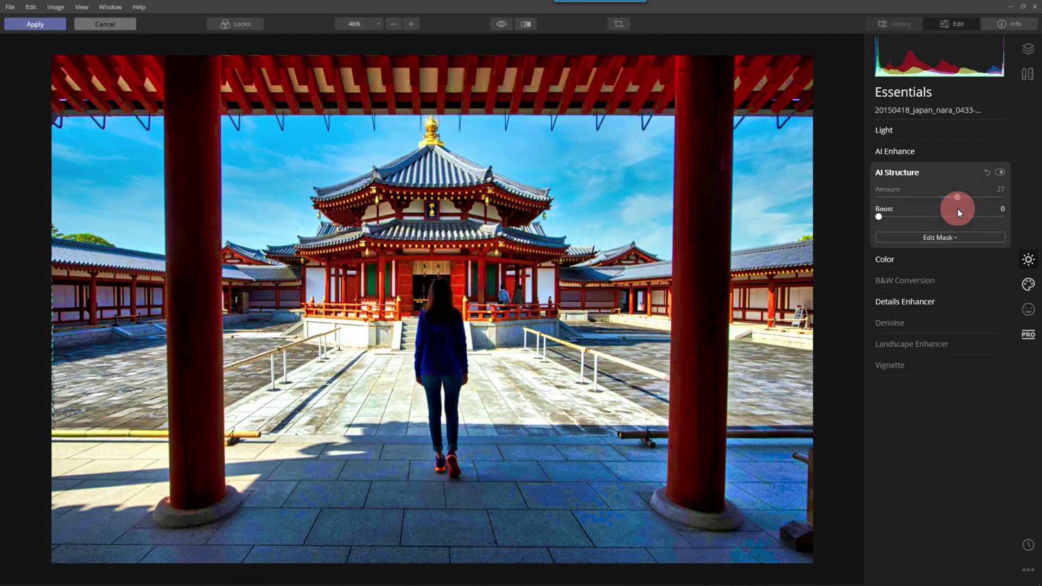
Compare against the unedited original, then apply the edits back to Lightroom
{"action": "left_click", "coordinate": [503, 22]}
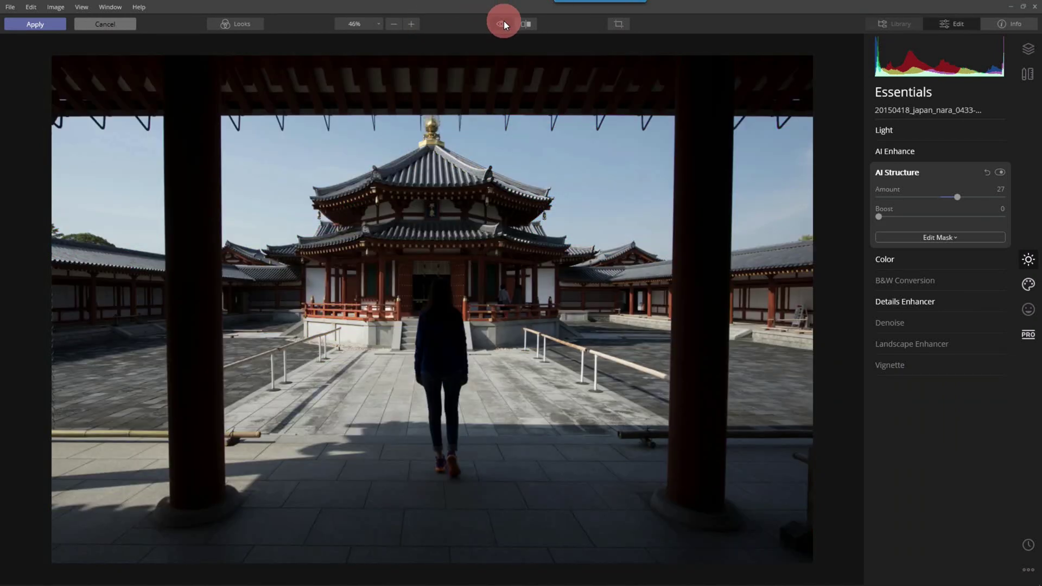
{"action": "left_click", "coordinate": [504, 24]}
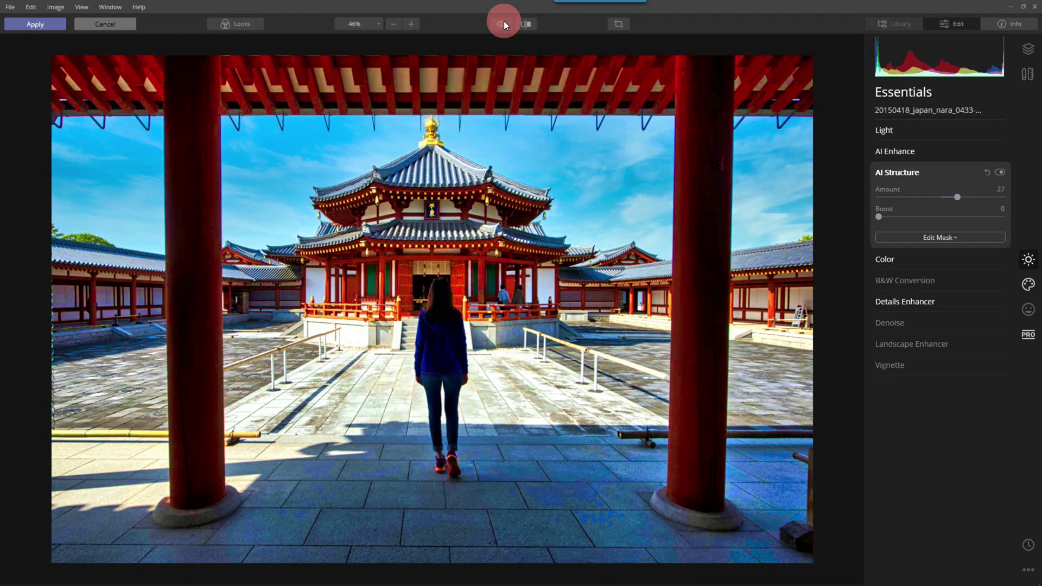
{"action": "left_click", "coordinate": [40, 25]}
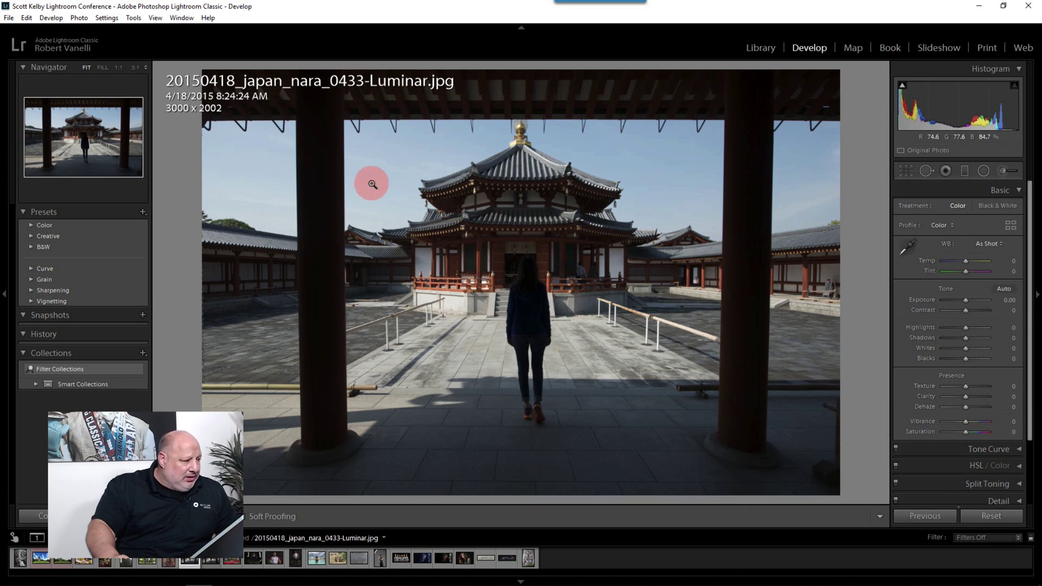
Open 20150418_japan_nara_0433-Luminar.jpg full size and flip between it and the original .tif
{"action": "key", "text": "g"}
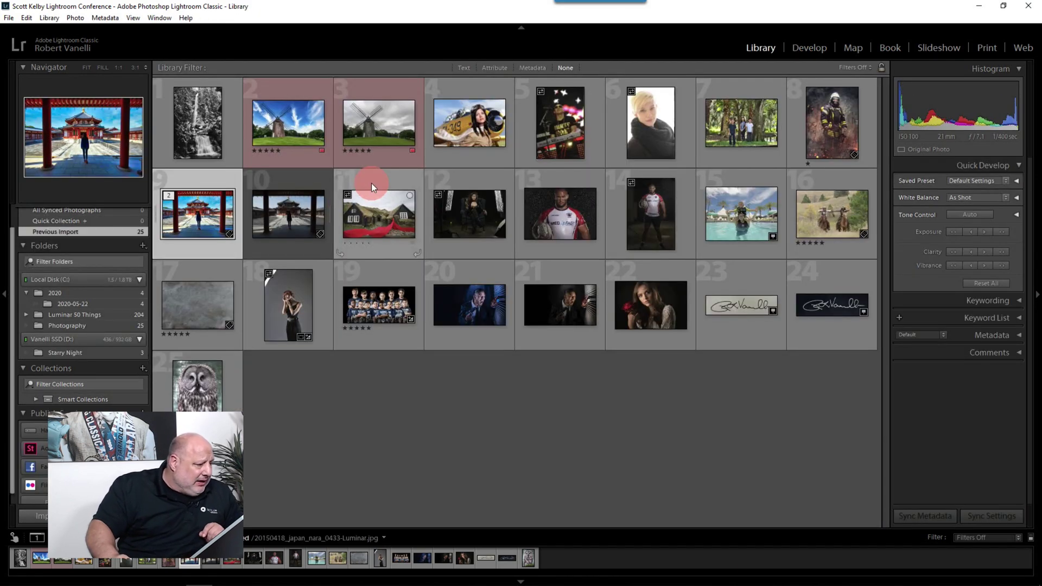
{"action": "double_click", "coordinate": [204, 212]}
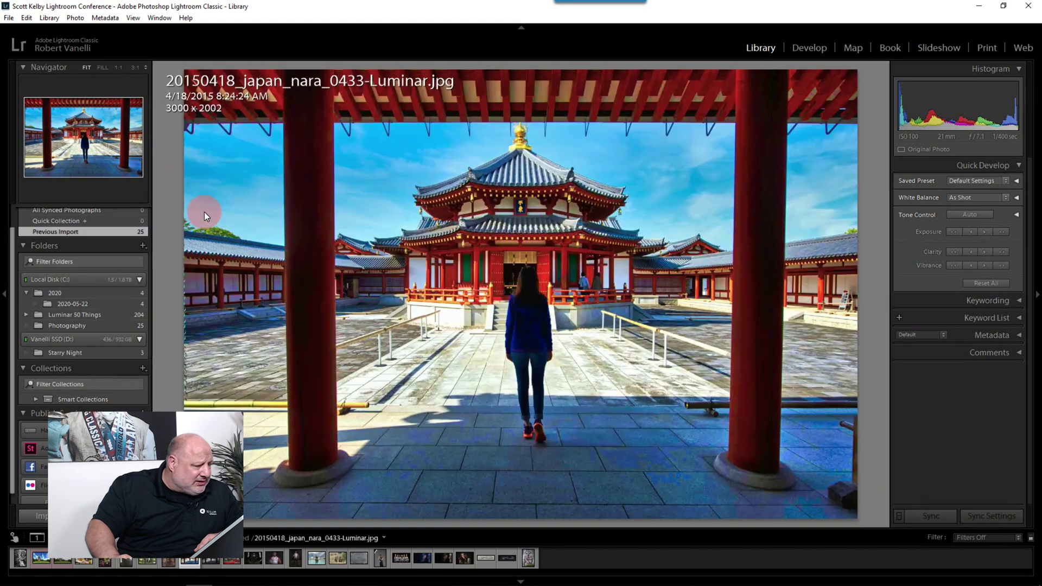
{"action": "key", "text": "Right"}
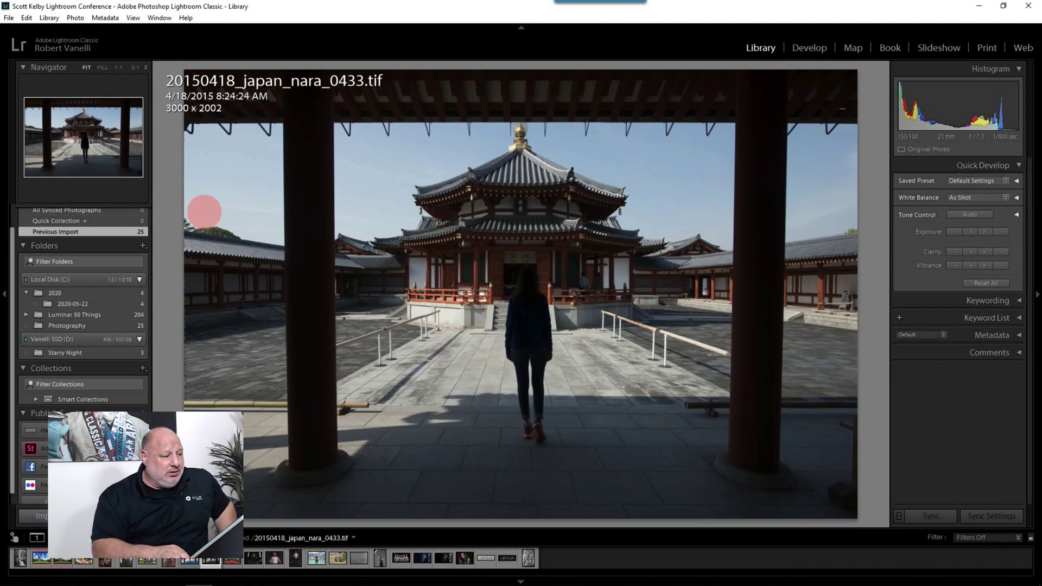
{"action": "key", "text": "Left"}
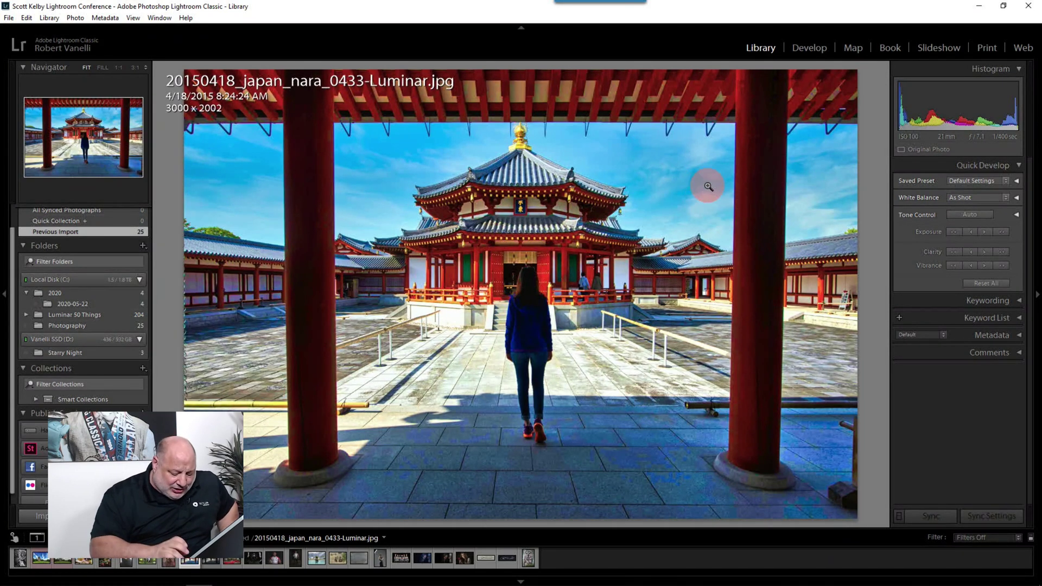
{"action": "key", "text": "Right"}
{"action": "key", "text": "Left"}
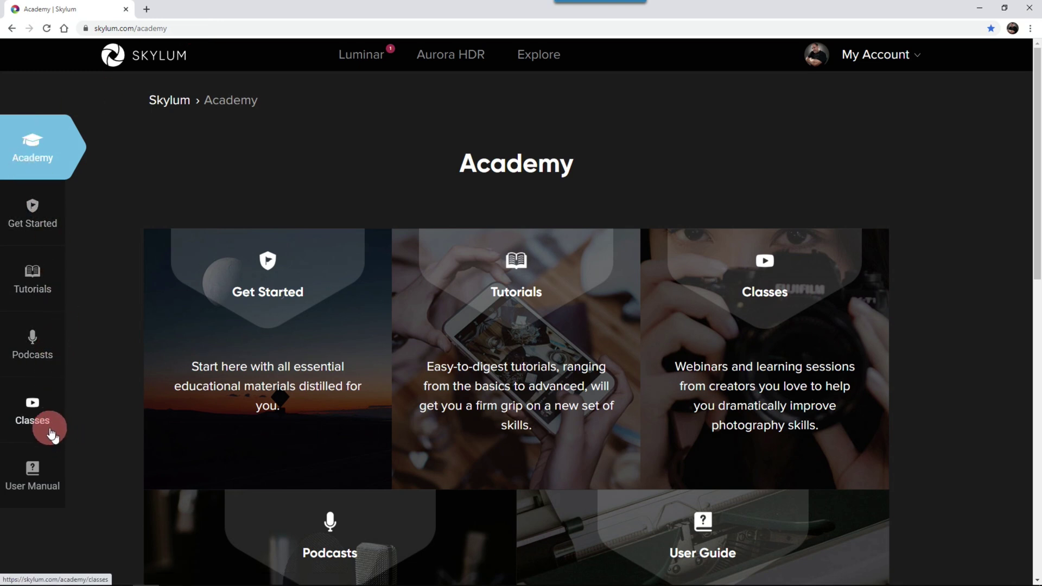
Open Podcasts, filter to Coffee Break episodes, and browse the episode cards
{"action": "left_click", "coordinate": [39, 347]}
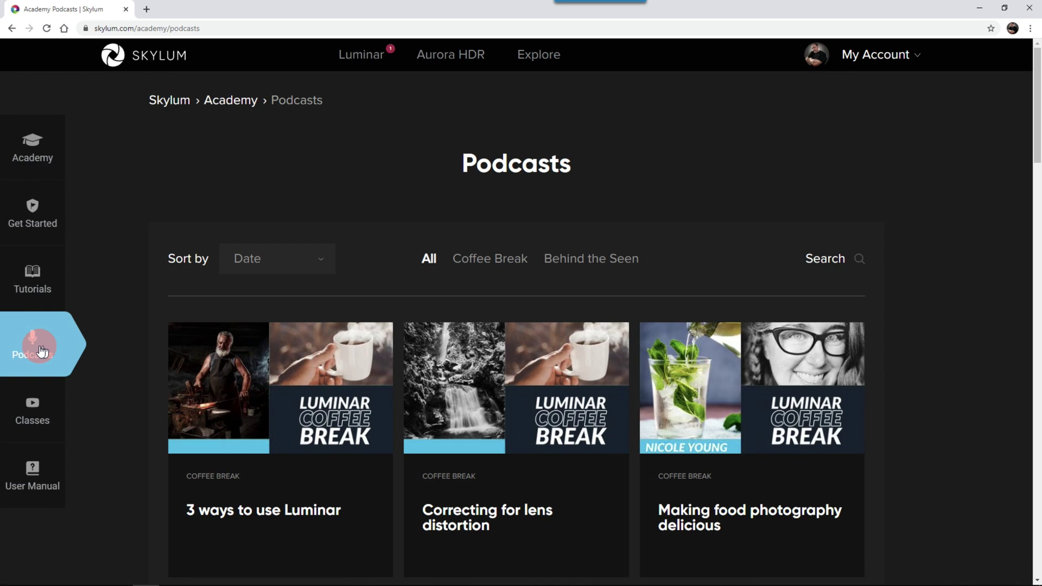
{"action": "left_click", "coordinate": [506, 266]}
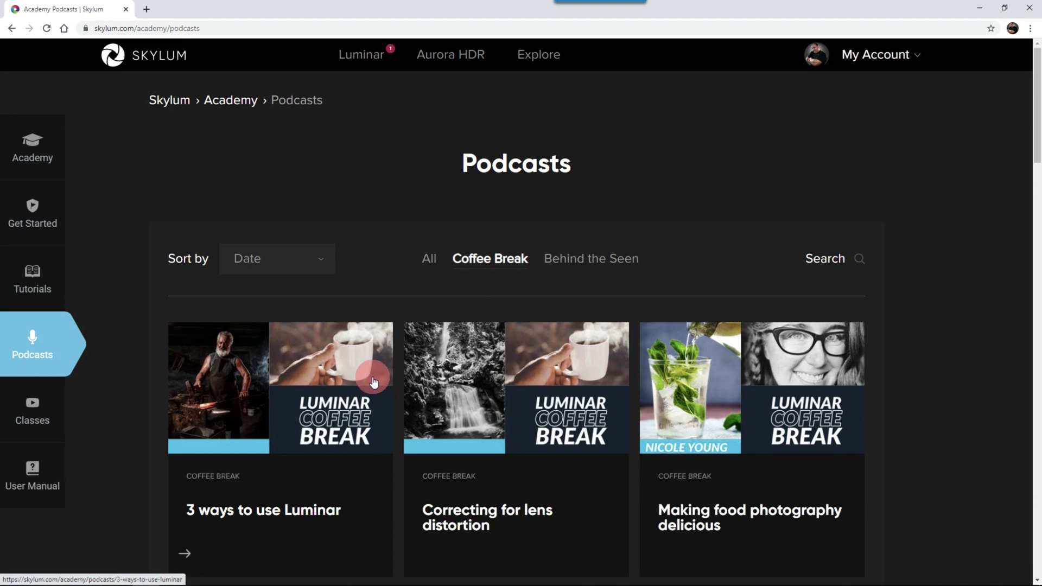
{"action": "scroll", "coordinate": [375, 375], "scroll_direction": "down", "scroll_amount": 4}
{"action": "scroll", "coordinate": [374, 374], "scroll_direction": "down", "scroll_amount": 5}
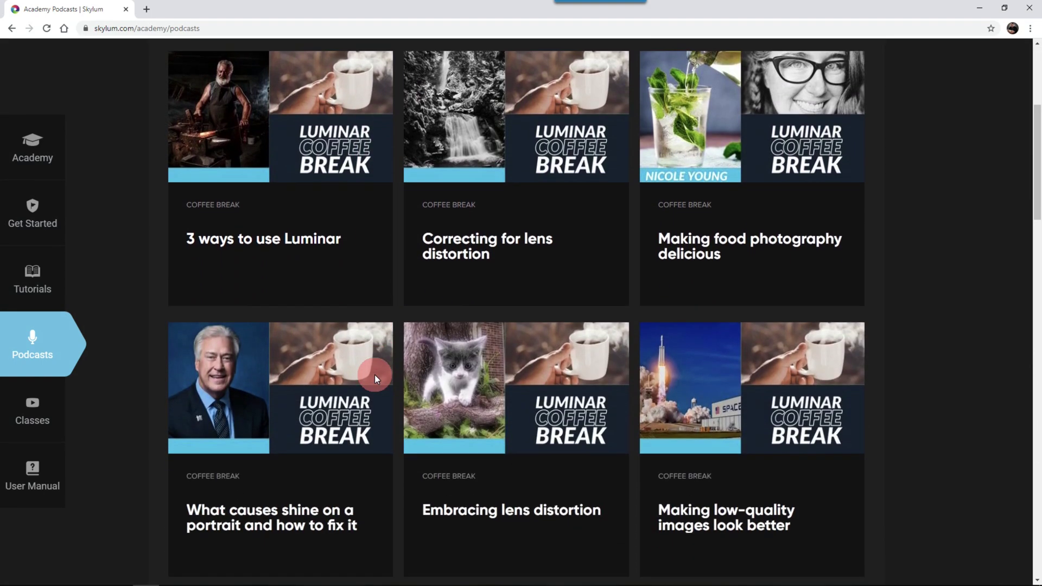
{"action": "scroll", "coordinate": [377, 373], "scroll_direction": "down", "scroll_amount": 8}
{"action": "scroll", "coordinate": [377, 374], "scroll_direction": "up", "scroll_amount": 8}
{"action": "scroll", "coordinate": [378, 373], "scroll_direction": "up", "scroll_amount": 10}
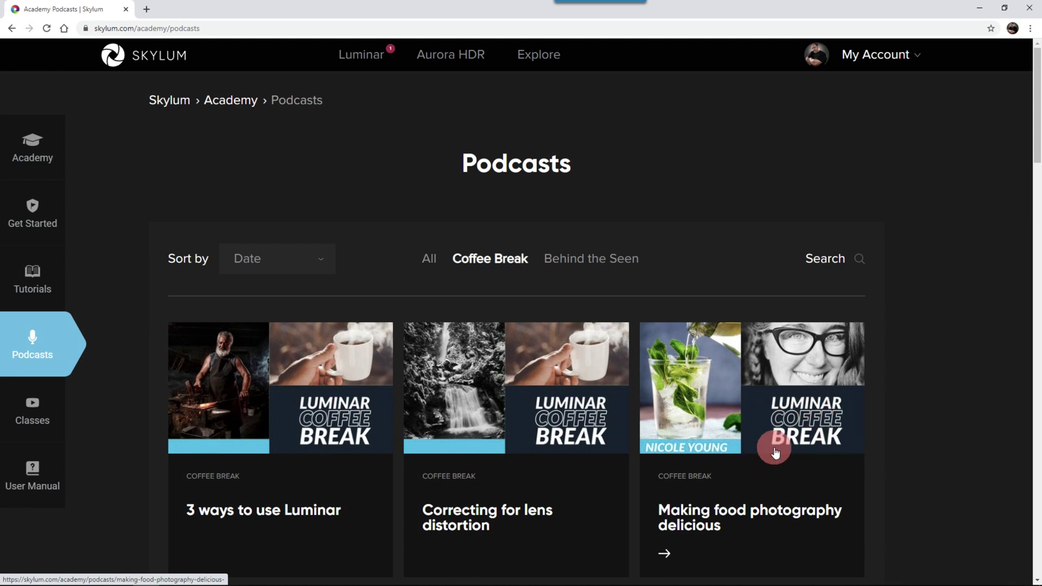
{"action": "scroll", "coordinate": [774, 452], "scroll_direction": "down", "scroll_amount": 2}
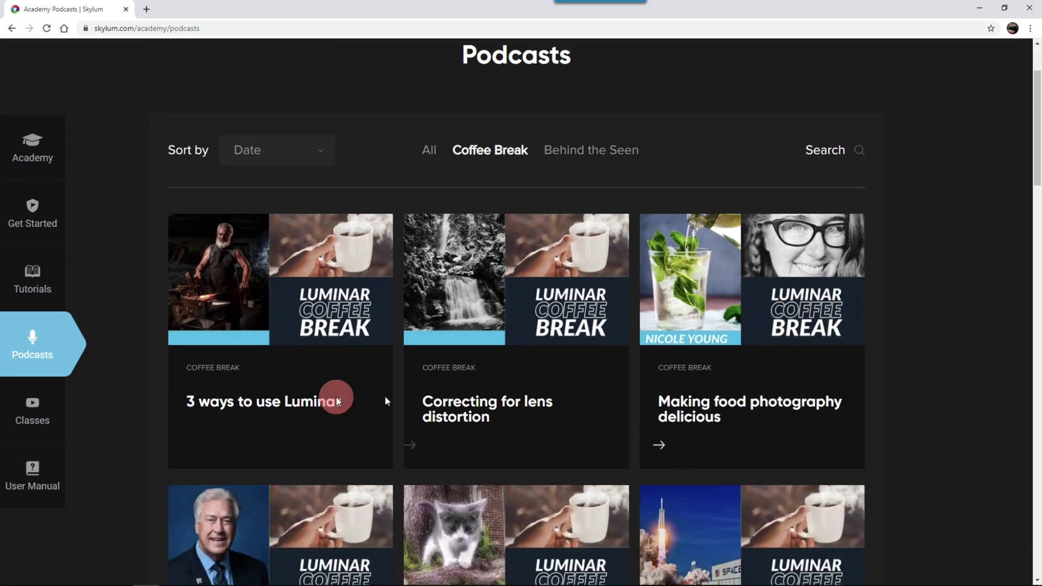
Open the Classes page and browse the upcoming June 2020 Luminar events
{"action": "left_click", "coordinate": [30, 411]}
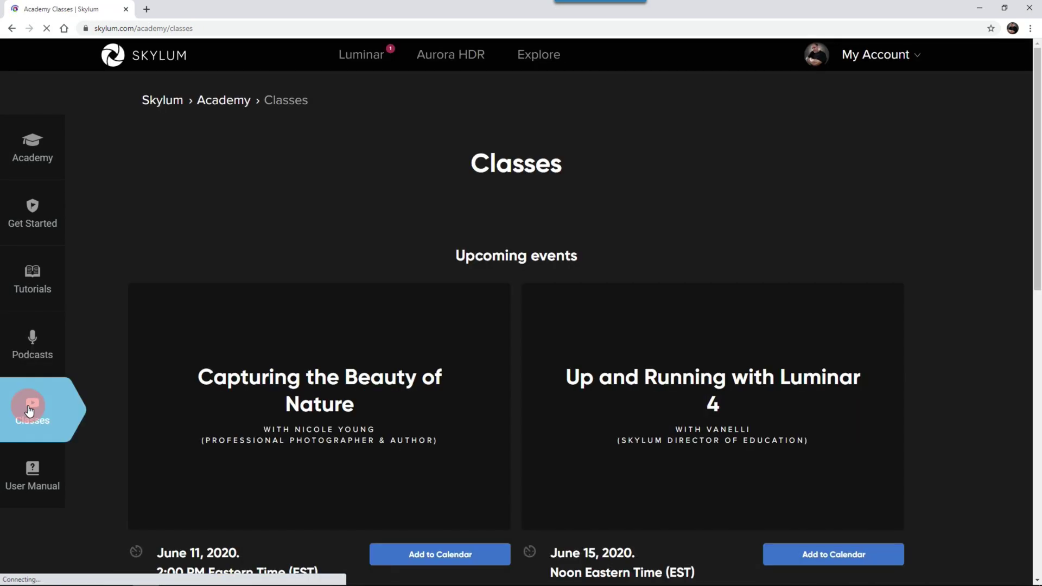
{"action": "scroll", "coordinate": [402, 409], "scroll_direction": "down", "scroll_amount": 1}
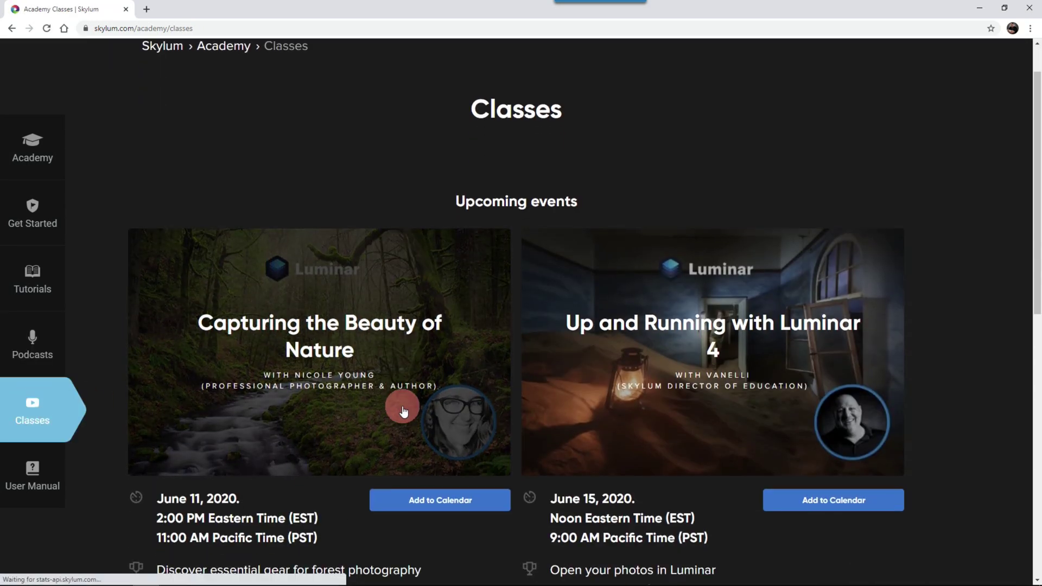
{"action": "scroll", "coordinate": [403, 411], "scroll_direction": "down", "scroll_amount": 2}
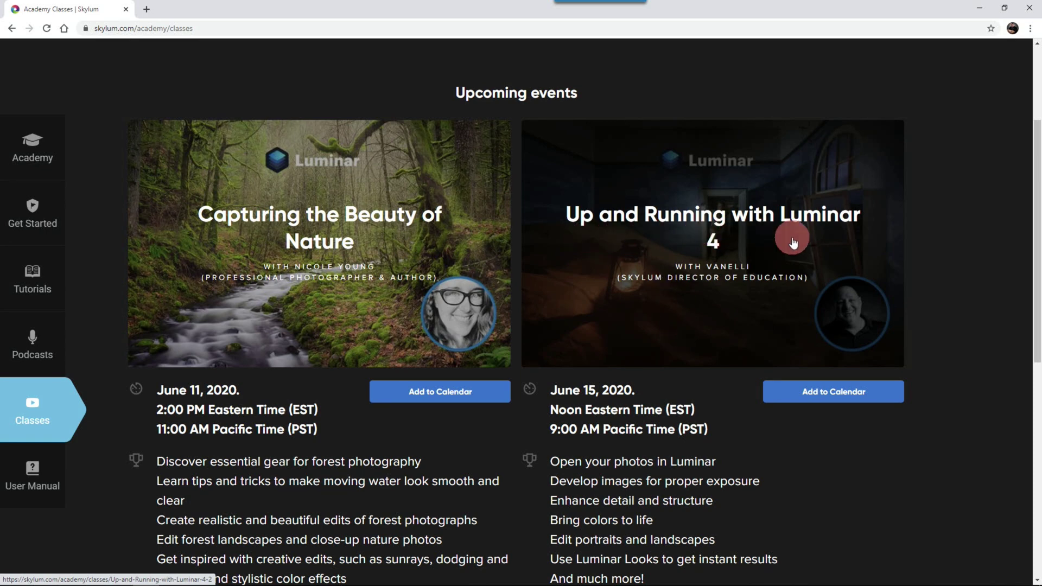
{"action": "scroll", "coordinate": [723, 279], "scroll_direction": "down", "scroll_amount": 5}
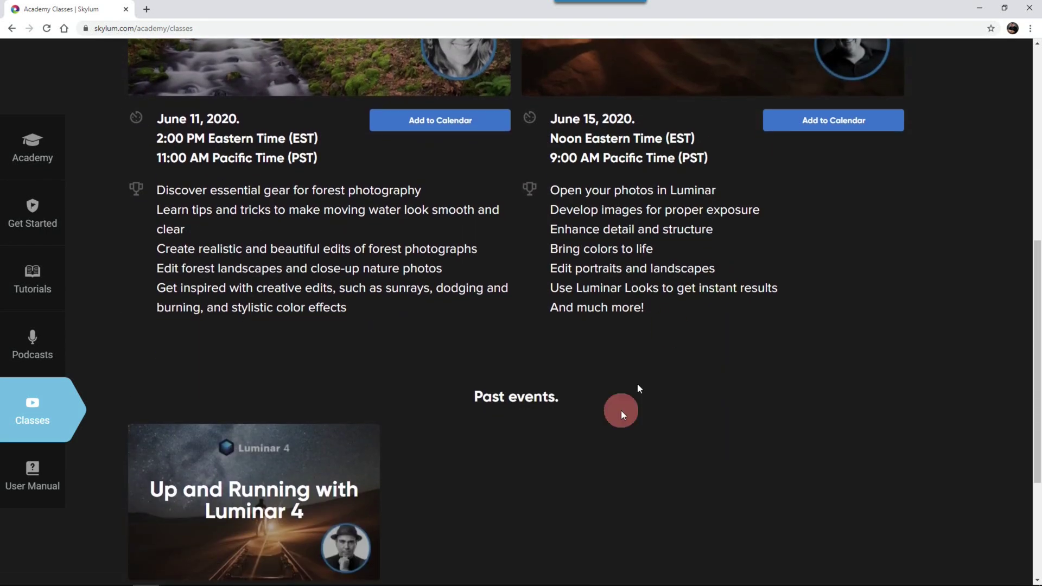
{"action": "scroll", "coordinate": [490, 464], "scroll_direction": "up", "scroll_amount": 7}
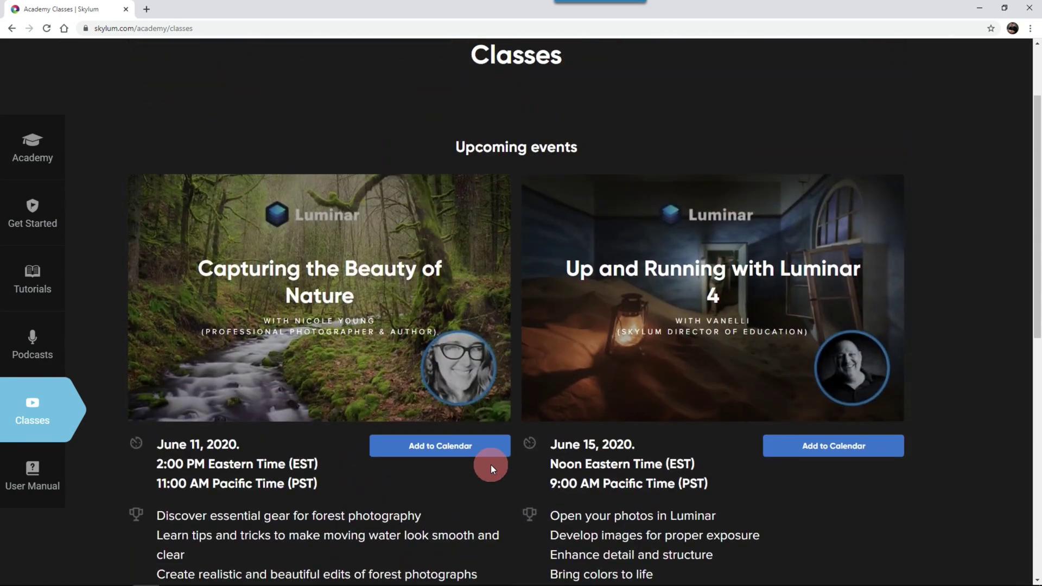